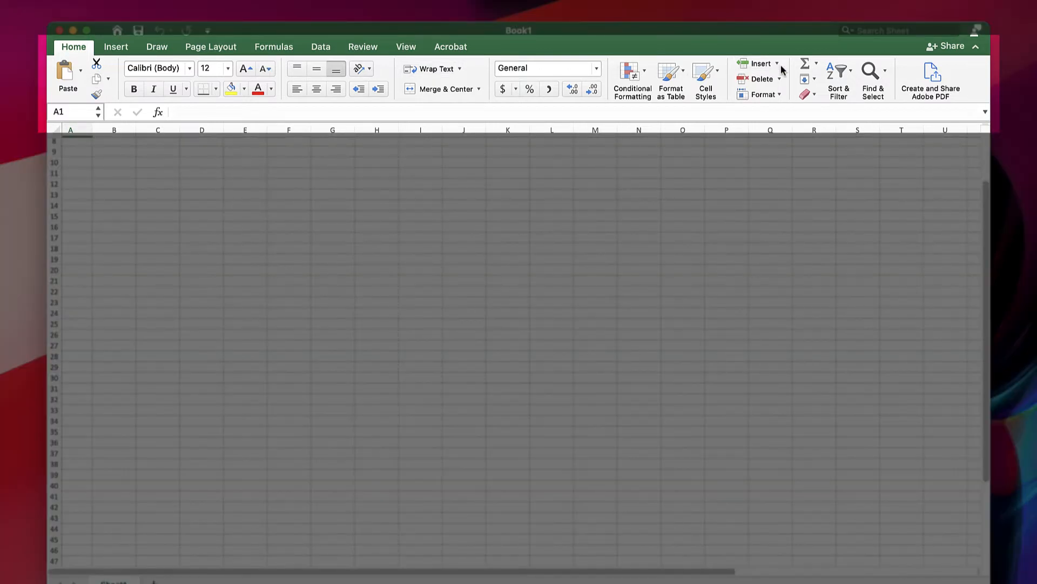
- Examine the Insert, Draw, Page Layout, Formulas, Data, Review, View and Acrobat command sets, finishing on the Home commands
click(117, 47)
click(165, 51)
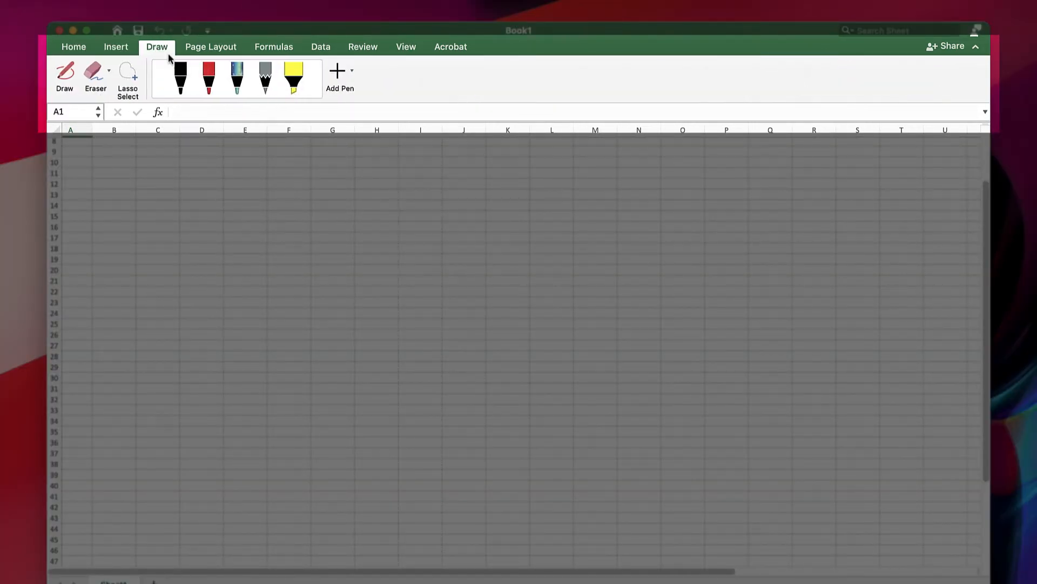
click(210, 51)
click(281, 53)
click(320, 50)
click(362, 49)
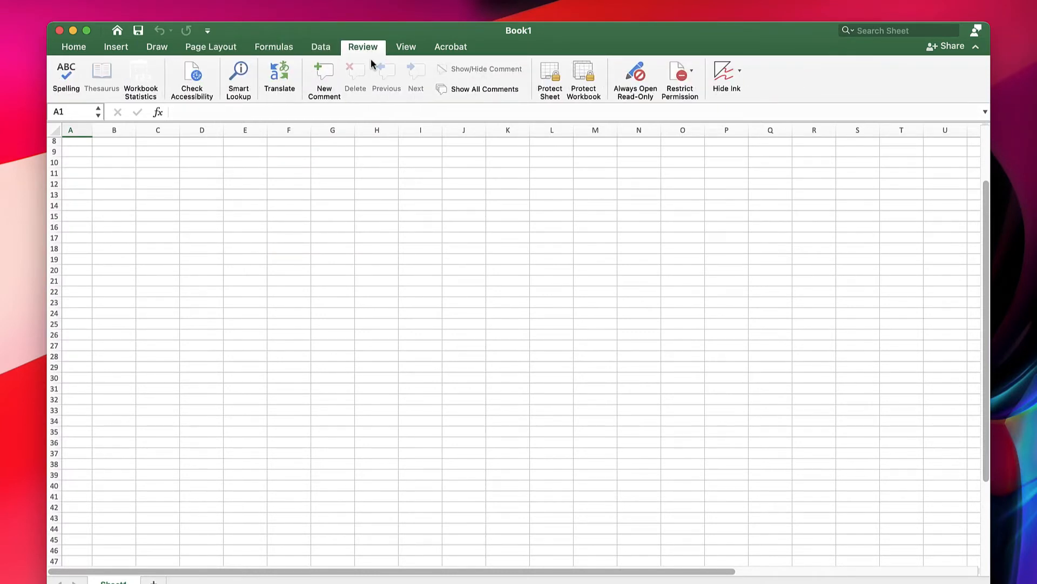
click(406, 51)
click(461, 50)
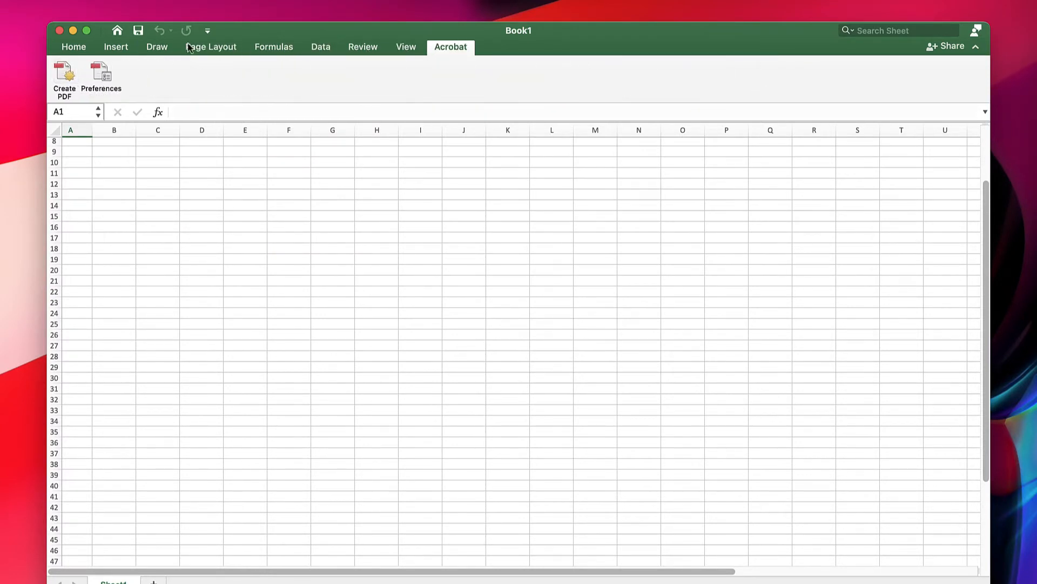
click(77, 50)
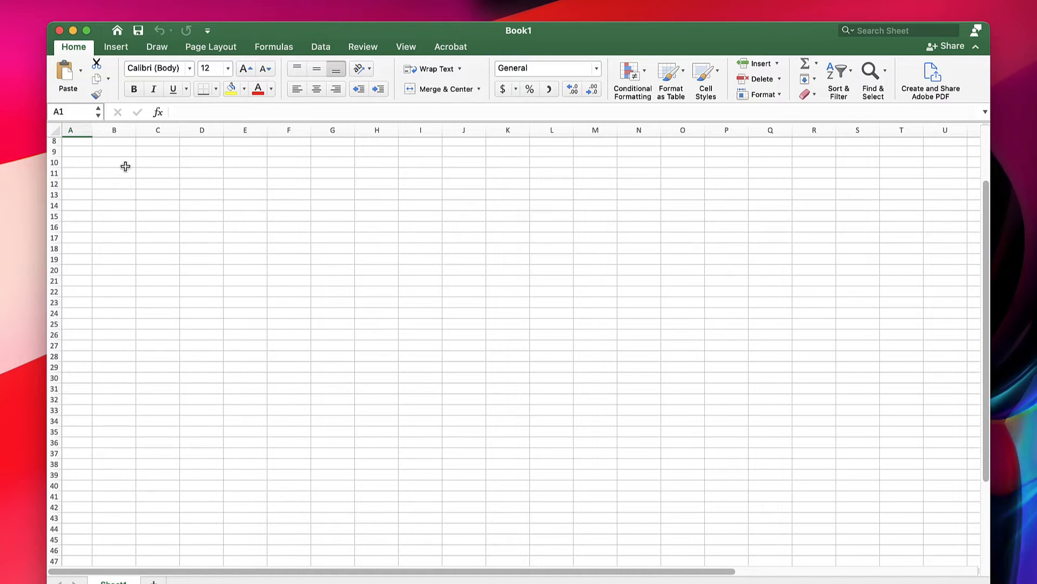
- Select whole columns A, B, C, AA and AB one after another, ending with column B selected
click(75, 129)
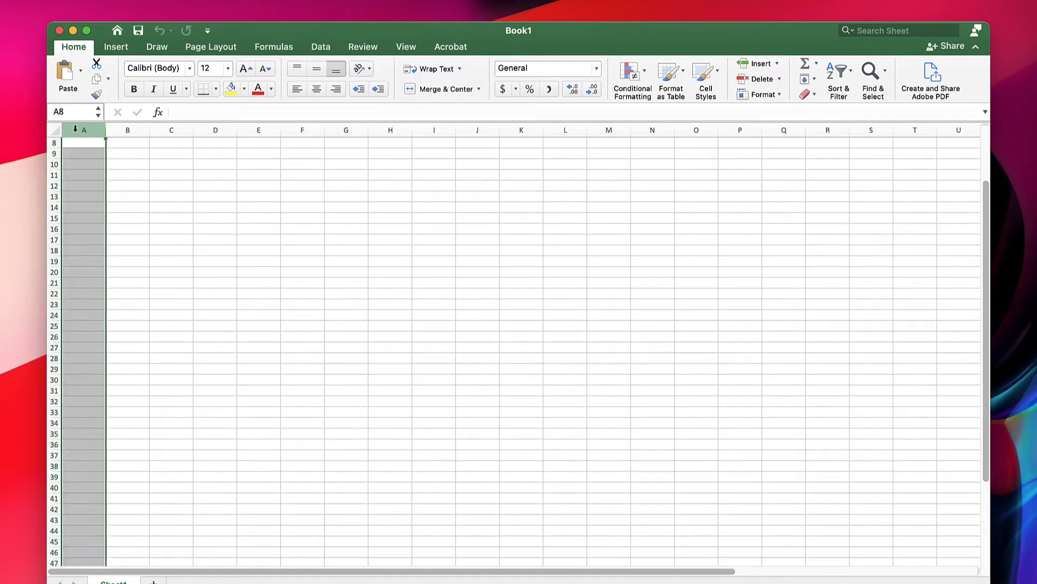
click(125, 130)
click(173, 128)
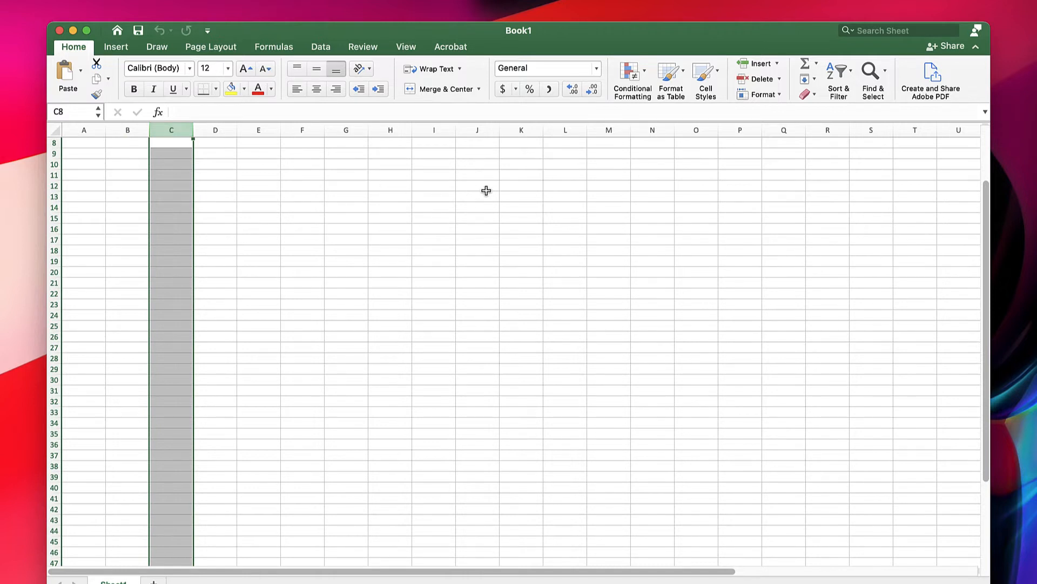
scroll(487, 190, right, 4)
scroll(486, 190, right, 10)
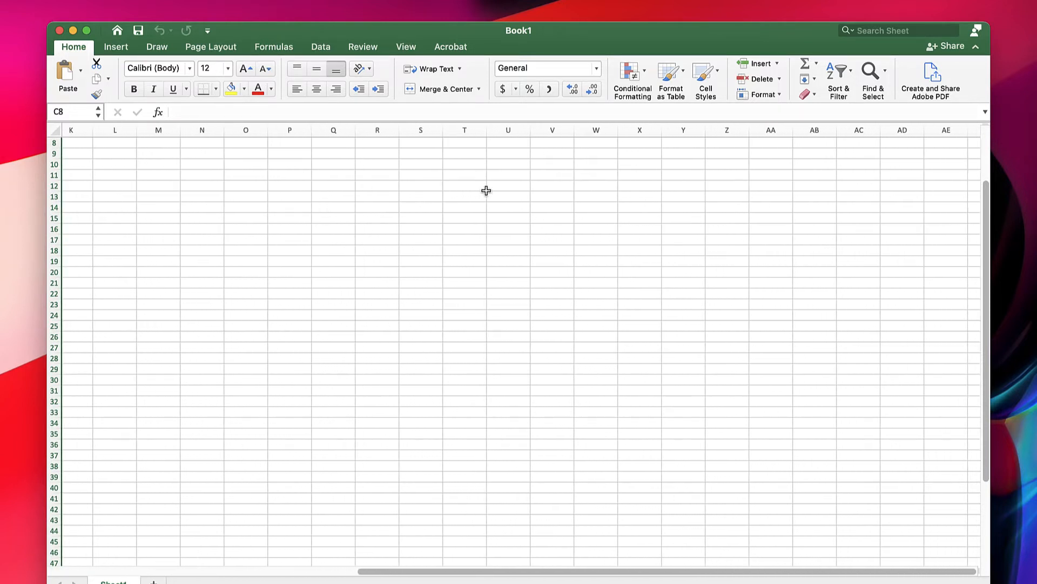
click(626, 129)
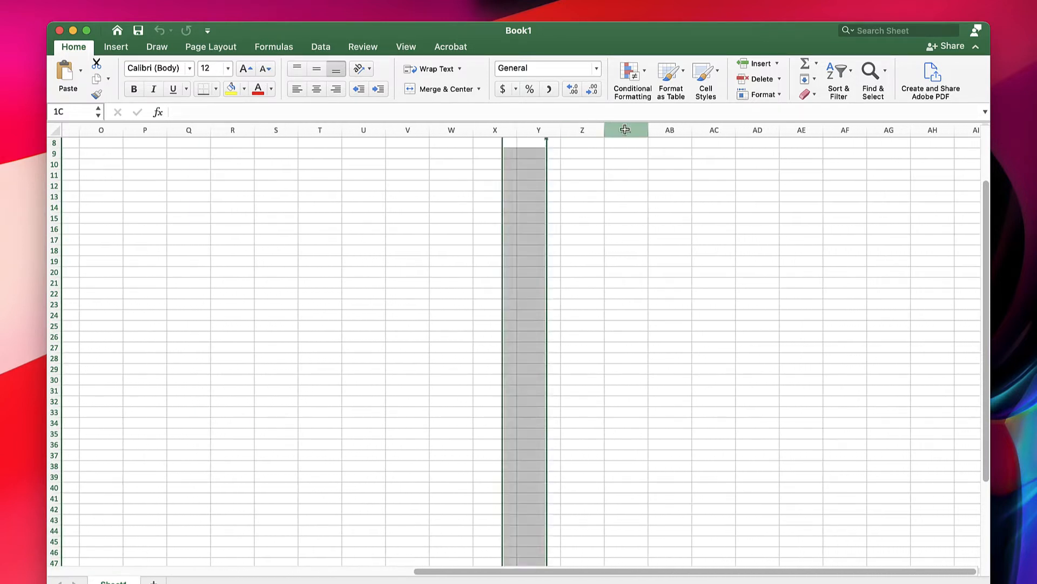
click(670, 129)
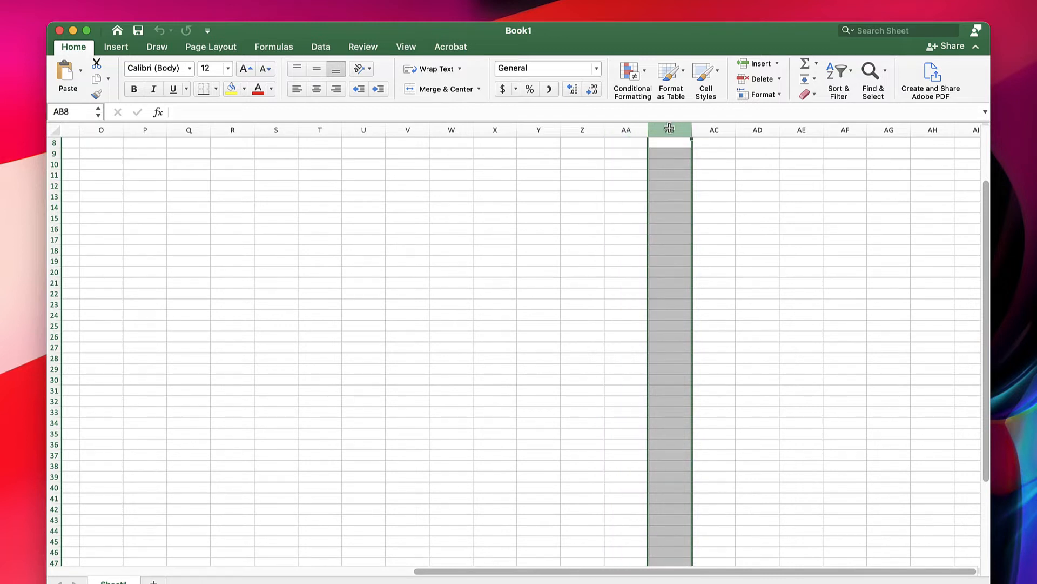
scroll(511, 174, left, 14)
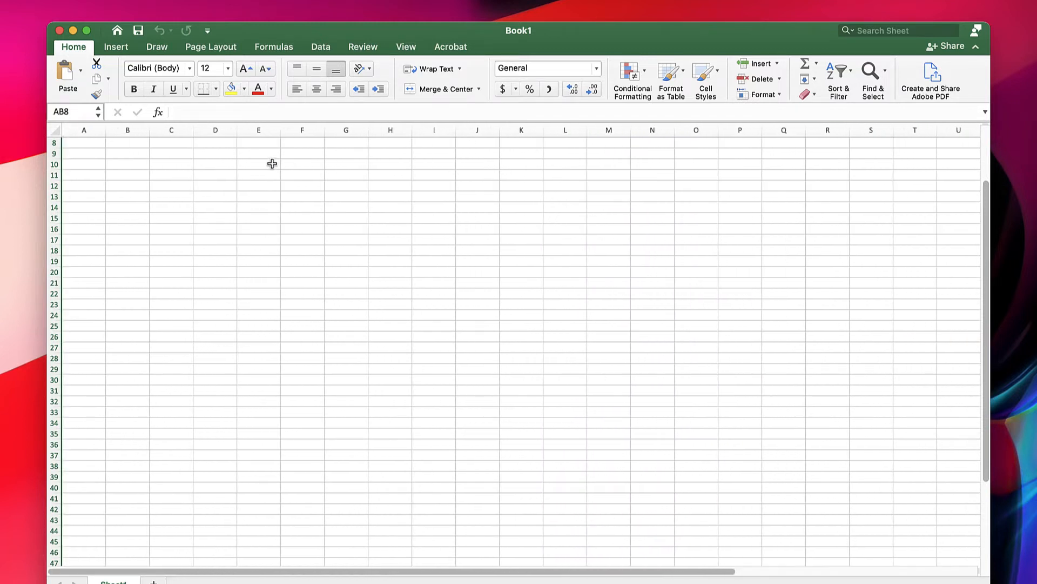
click(134, 129)
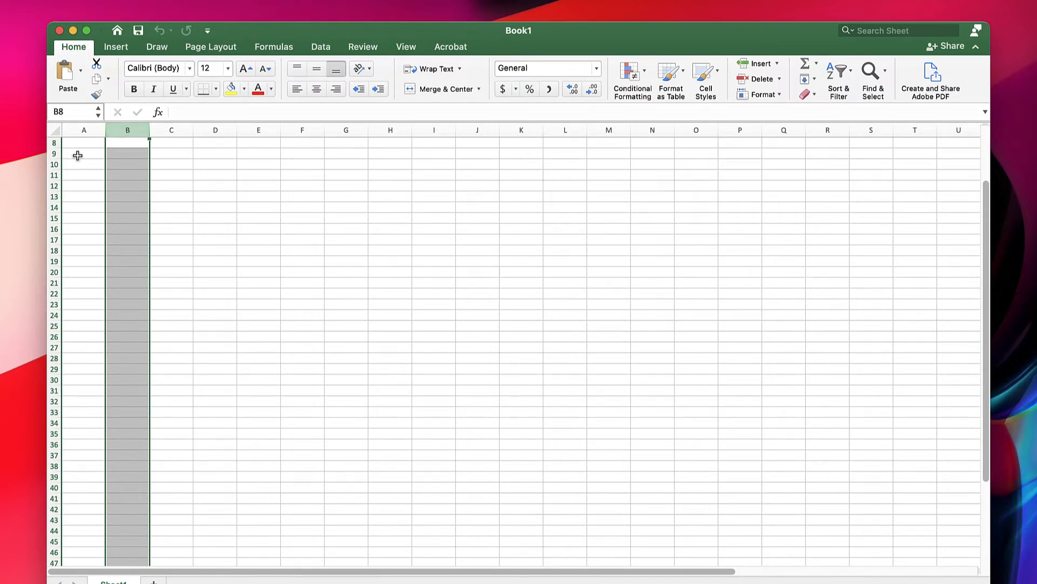
- Select whole rows at the start of the sheet one at a time: row 2, followed by rows 1 through 5
scroll(66, 155, up, 4)
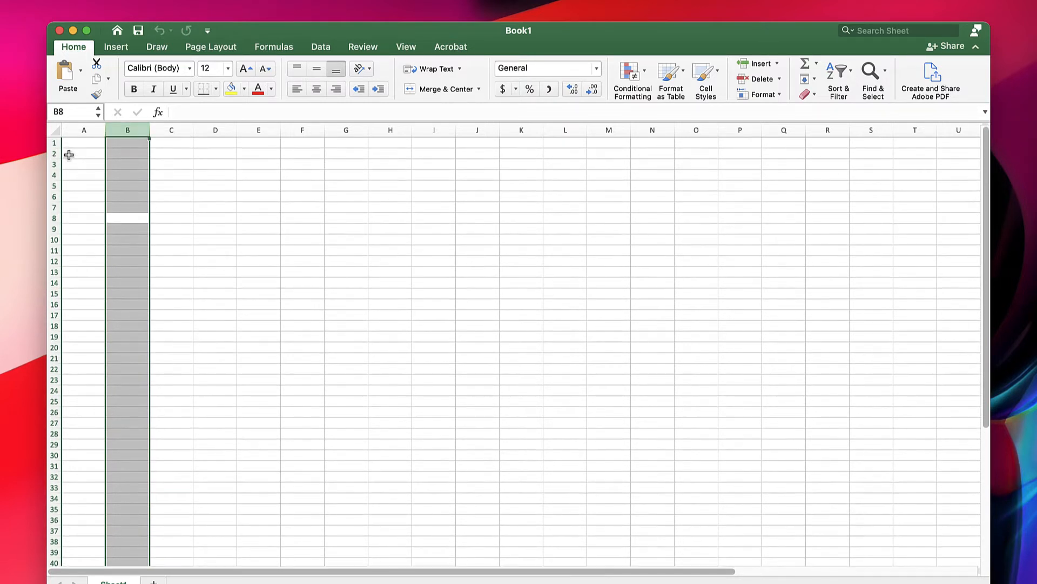
click(54, 154)
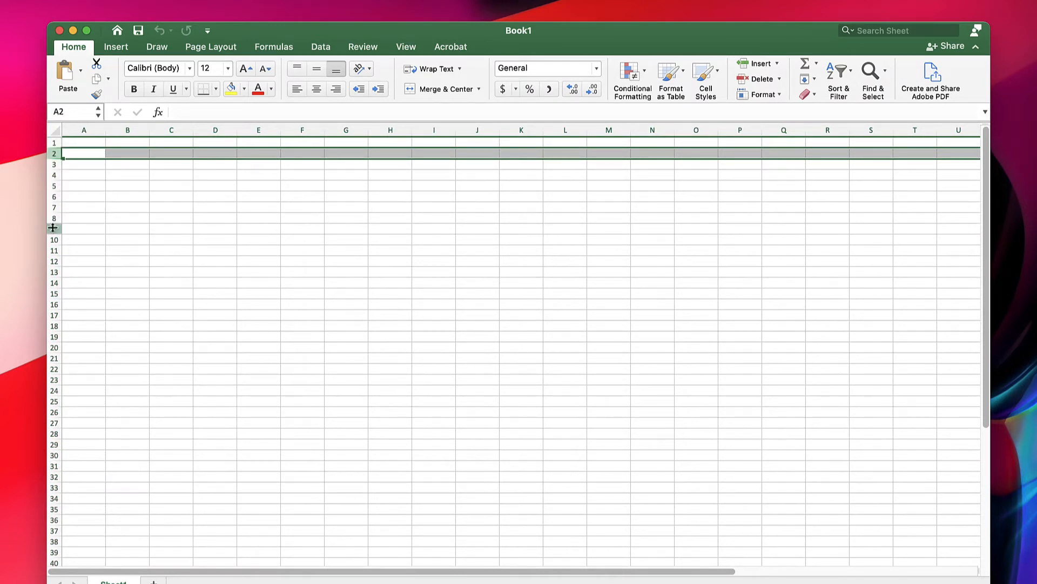
click(53, 143)
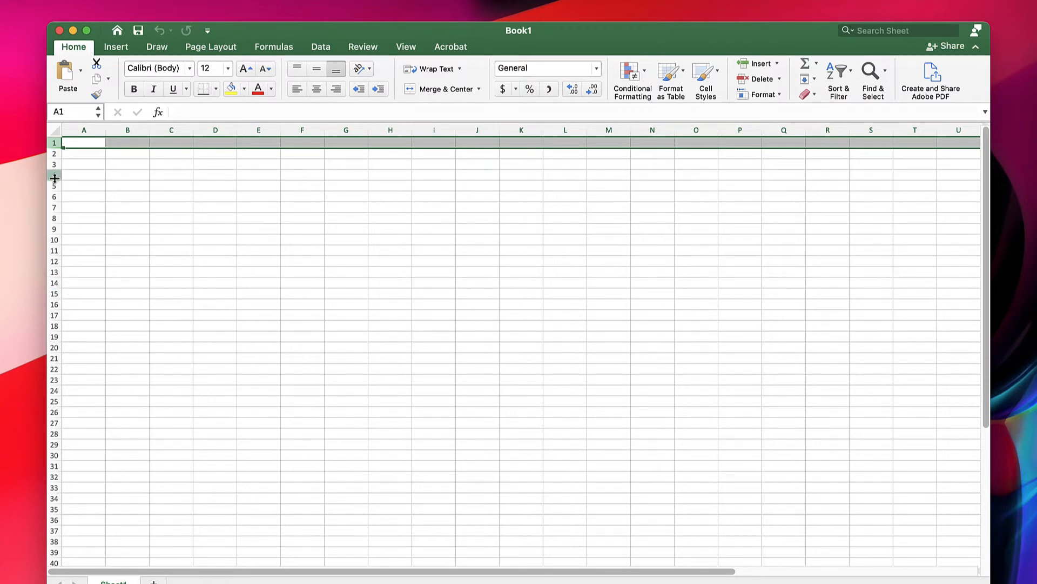
click(53, 154)
click(53, 164)
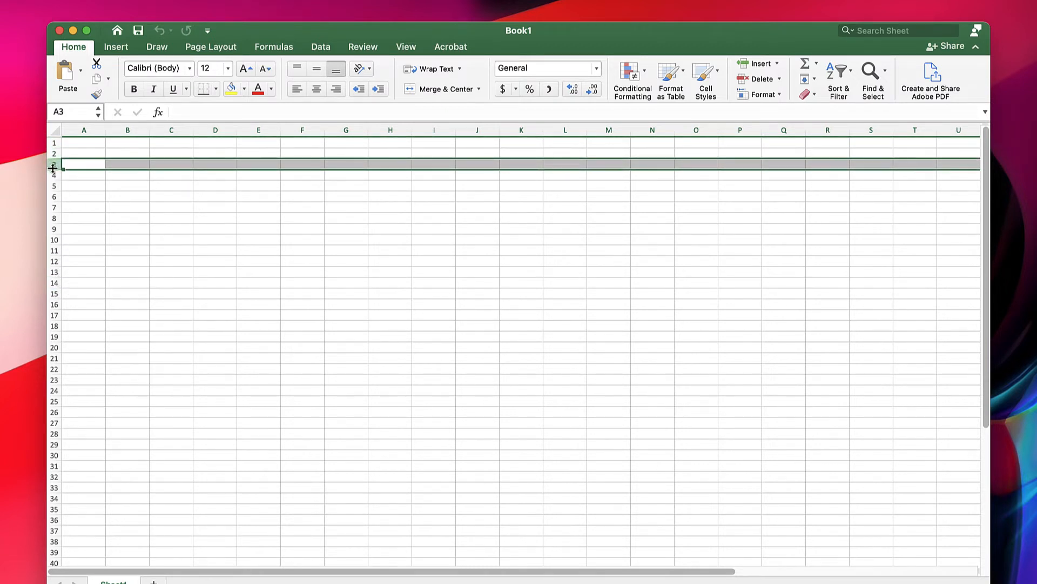
click(52, 175)
click(53, 186)
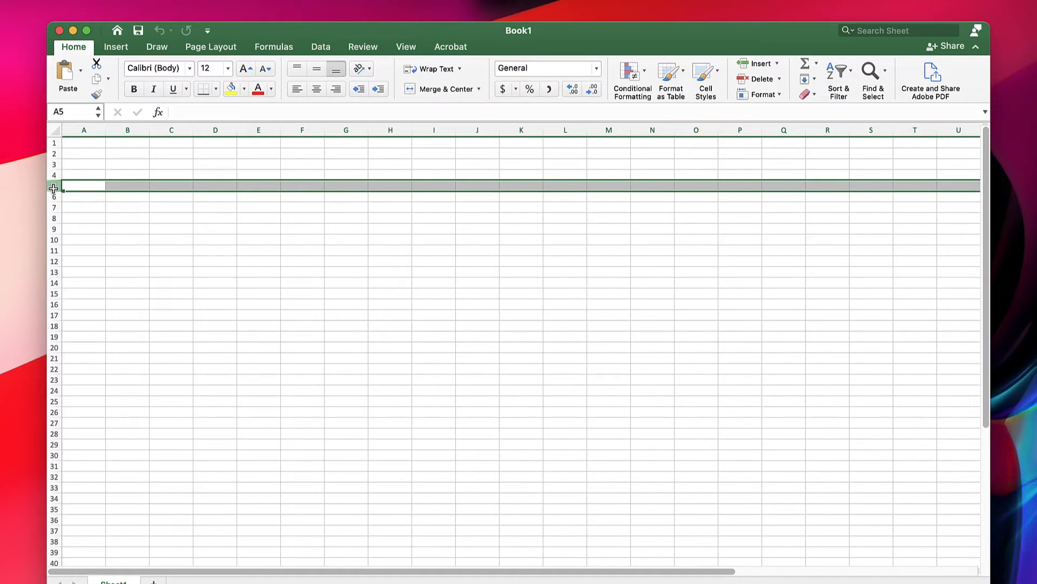
- Select individual cells A1, A2, A3 and L19 to compare their cell references, ending on A1
click(92, 143)
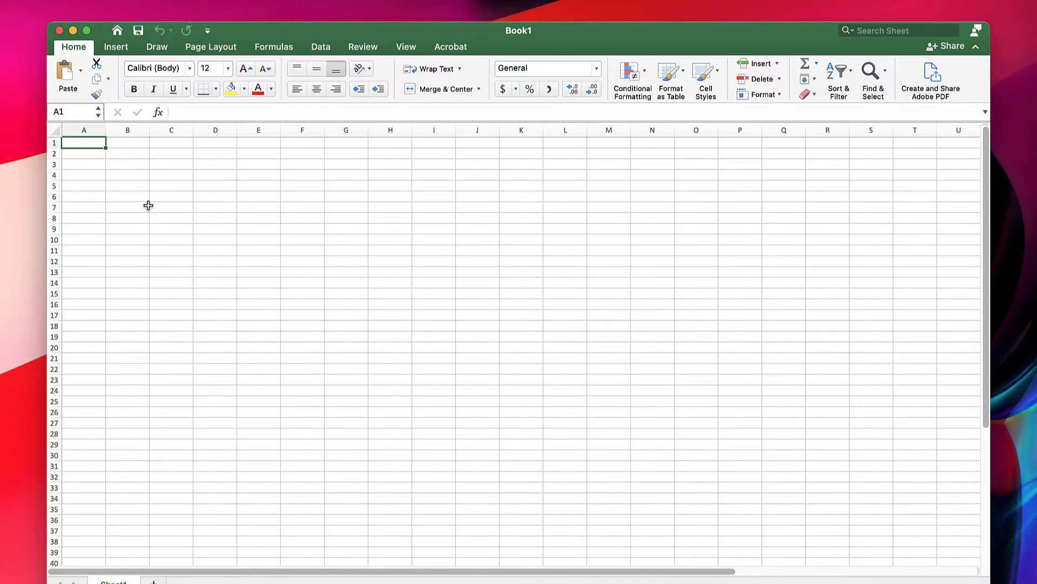
click(95, 154)
click(93, 164)
click(89, 154)
click(83, 144)
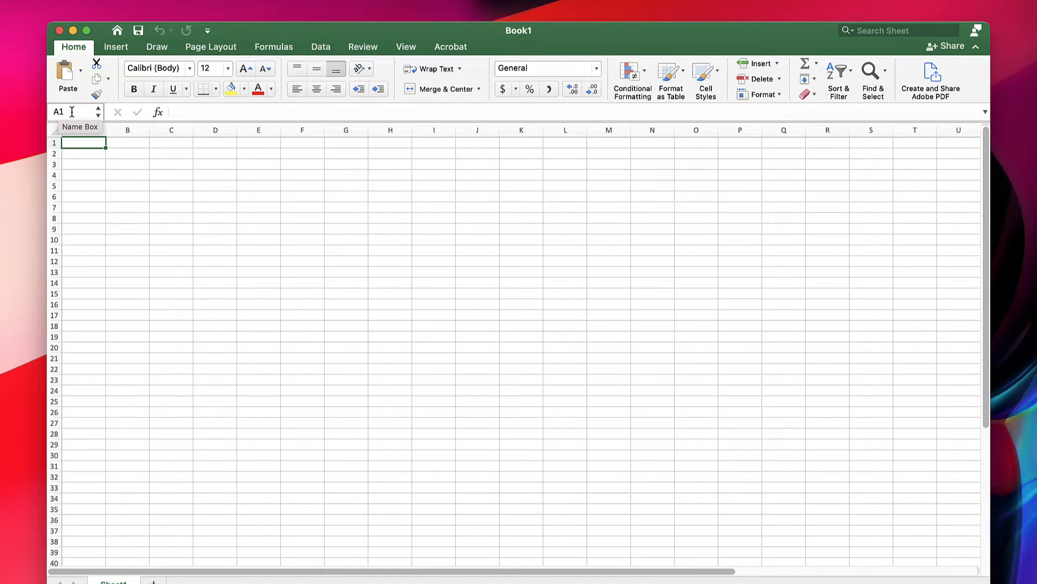
click(571, 337)
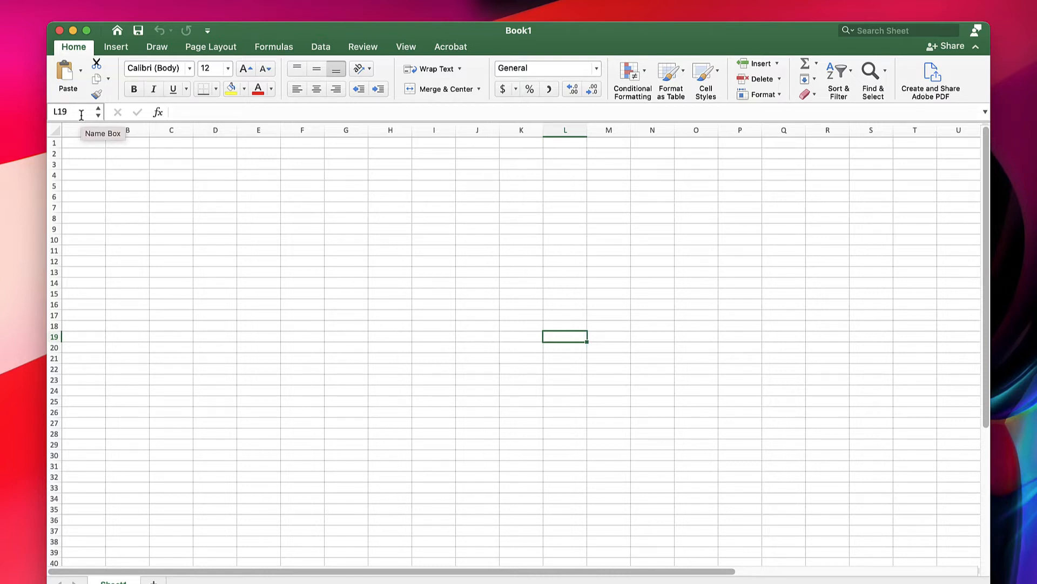
click(76, 141)
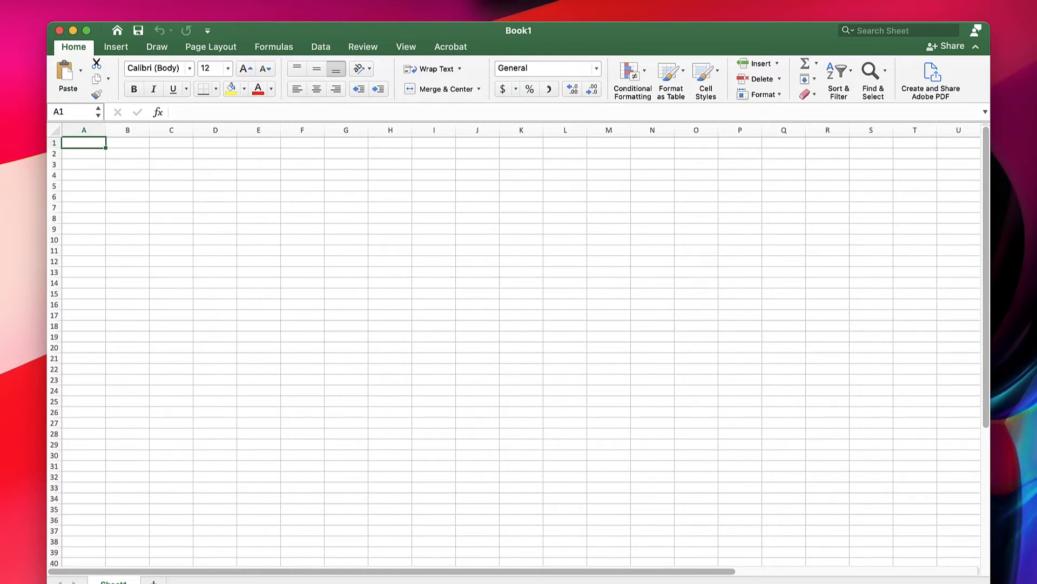
- Add three new worksheets to the workbook
click(153, 581)
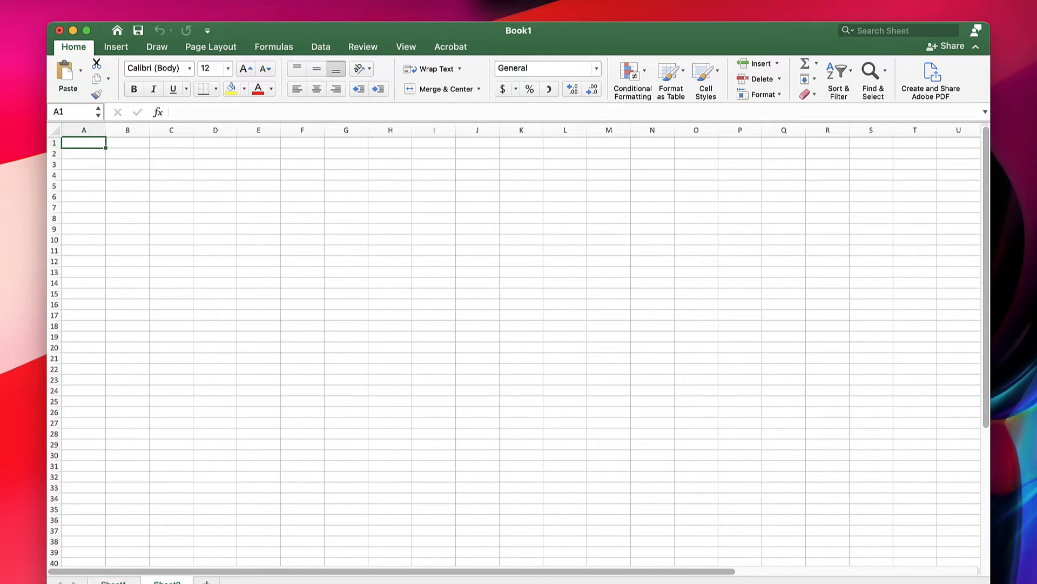
click(207, 582)
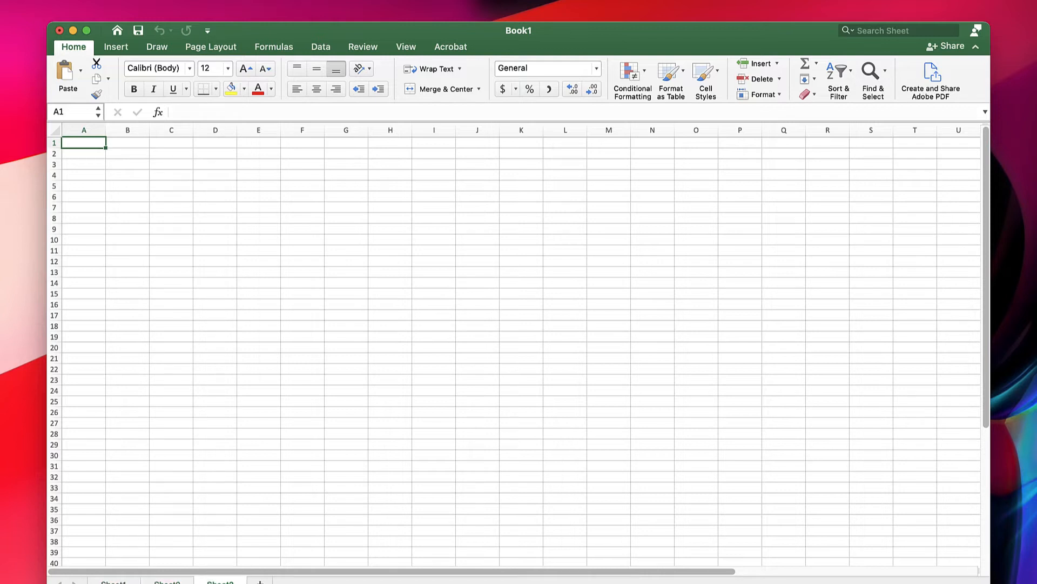
click(260, 581)
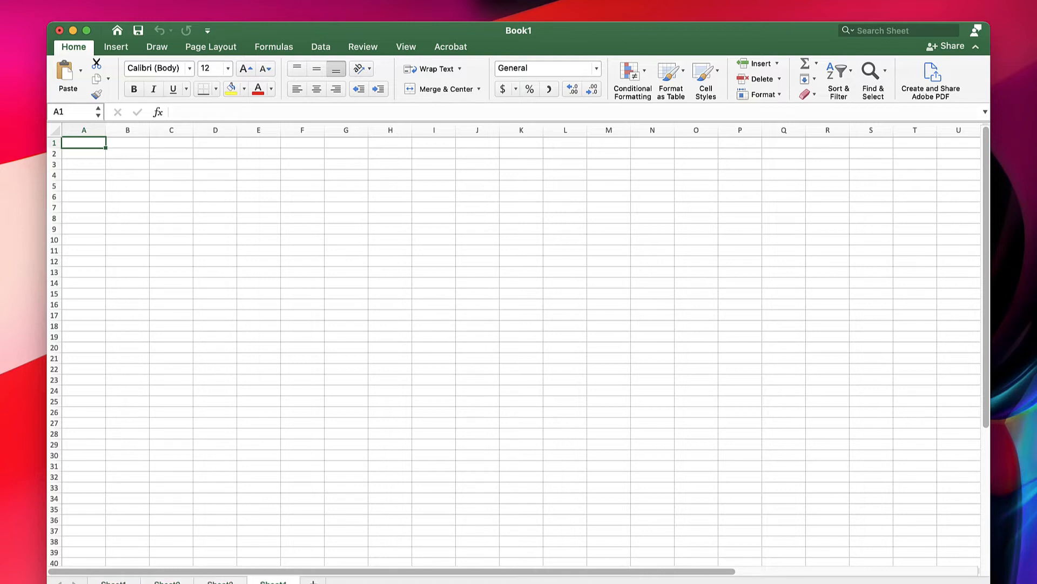
- Rename the second worksheet as Name
double_click(165, 581)
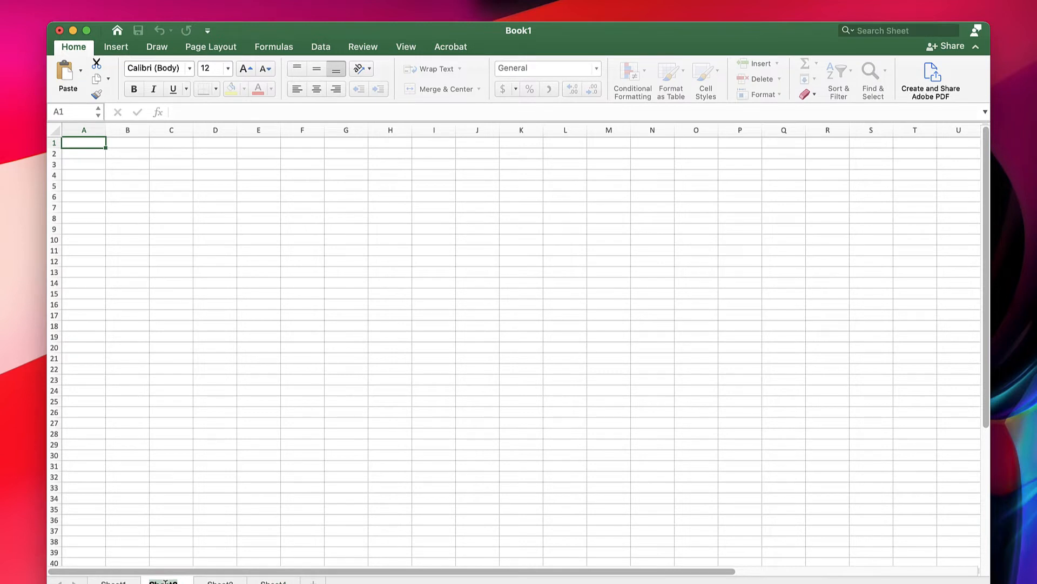
text(Name)
key(Return)
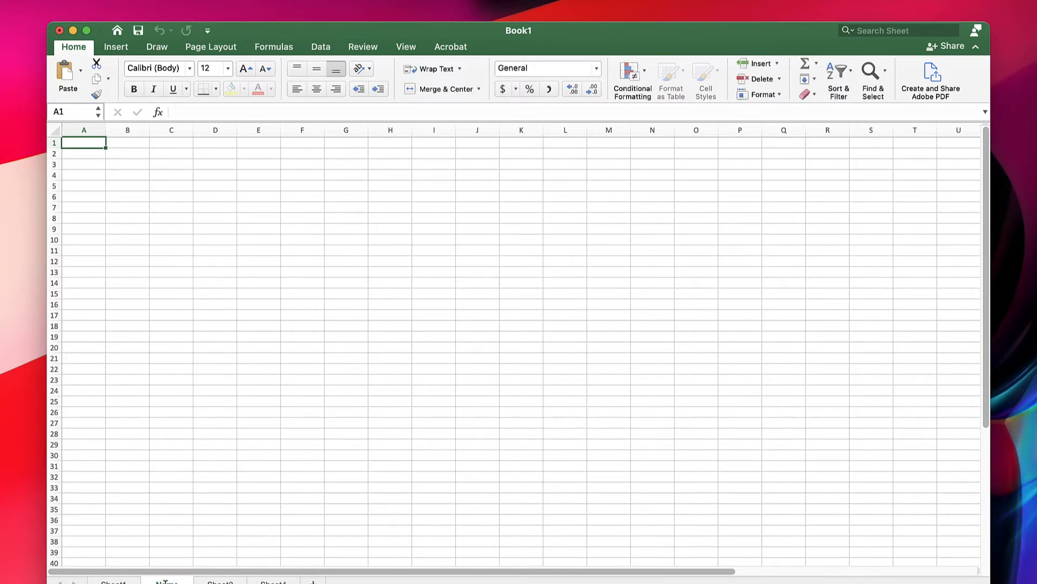
- Give the Name worksheet an orange tab colour and switch through the first three worksheets, ending on Sheet1
right_click(174, 581)
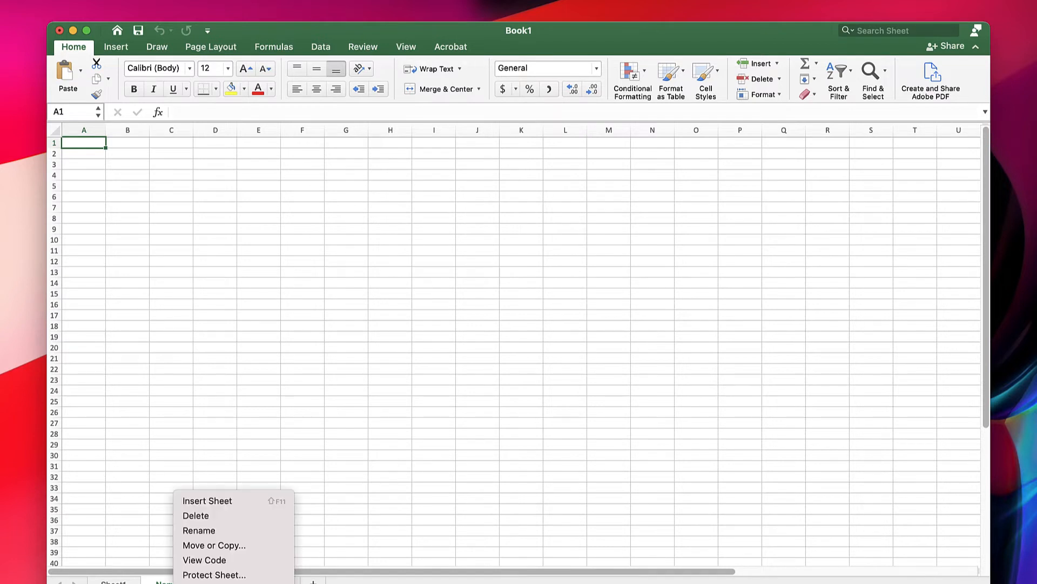
mouse_move(181, 582)
click(363, 583)
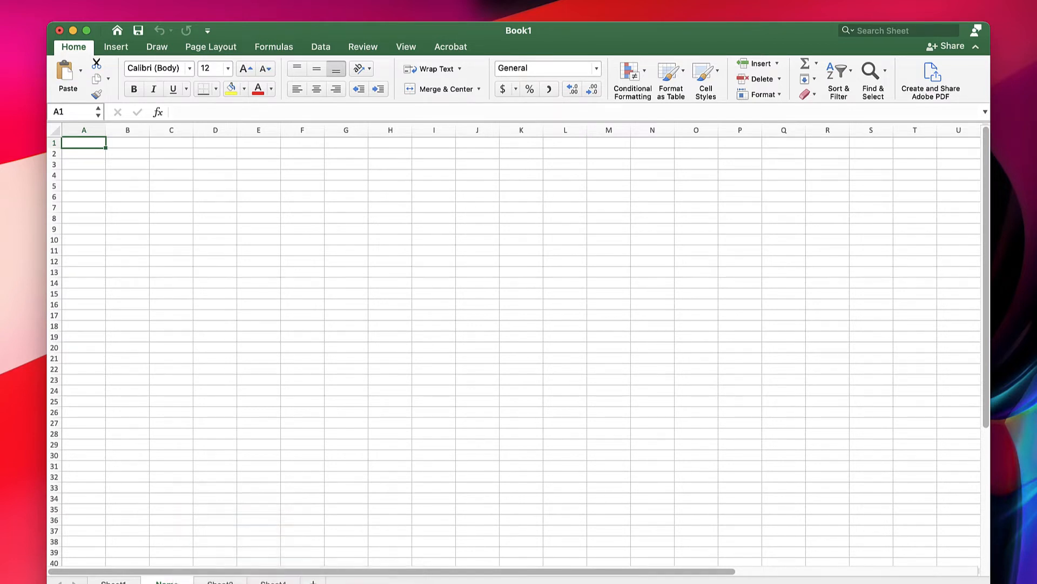
click(113, 582)
click(167, 582)
click(220, 582)
click(167, 582)
click(113, 582)
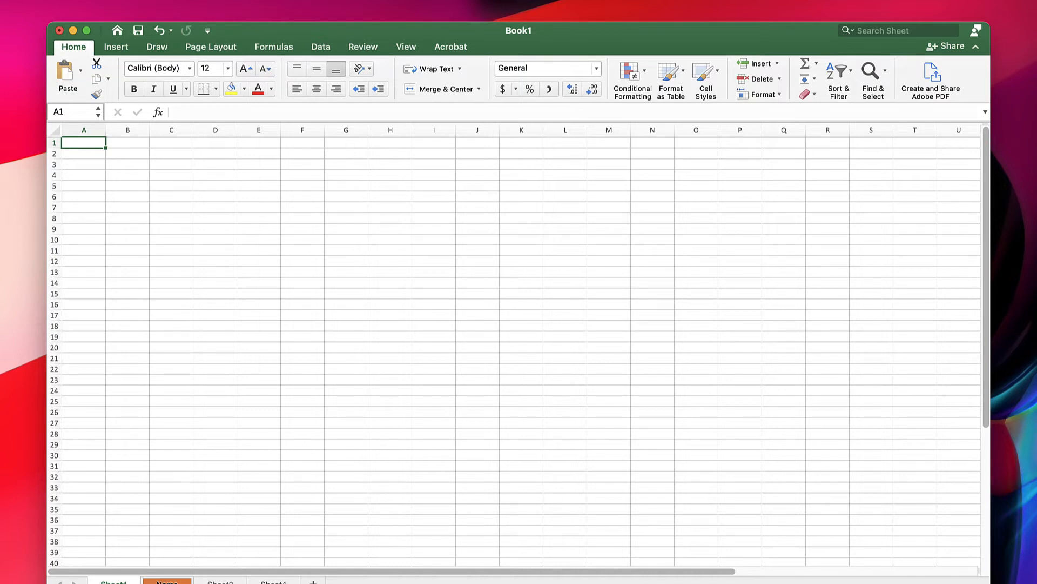
- Delete the Name worksheet and the two other added worksheets, keeping only Sheet1
right_click(158, 581)
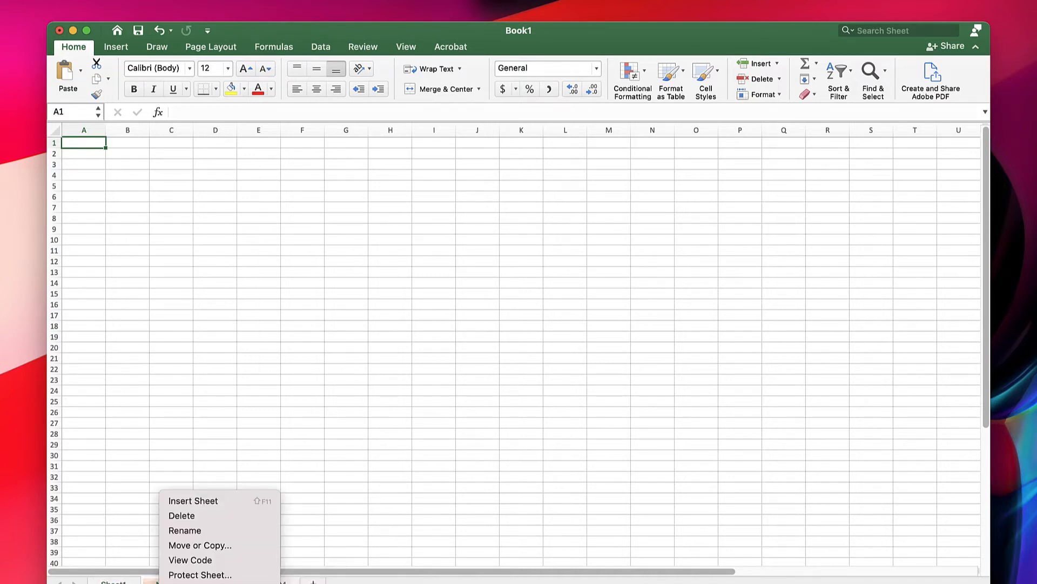
click(202, 514)
right_click(178, 580)
click(199, 511)
right_click(172, 580)
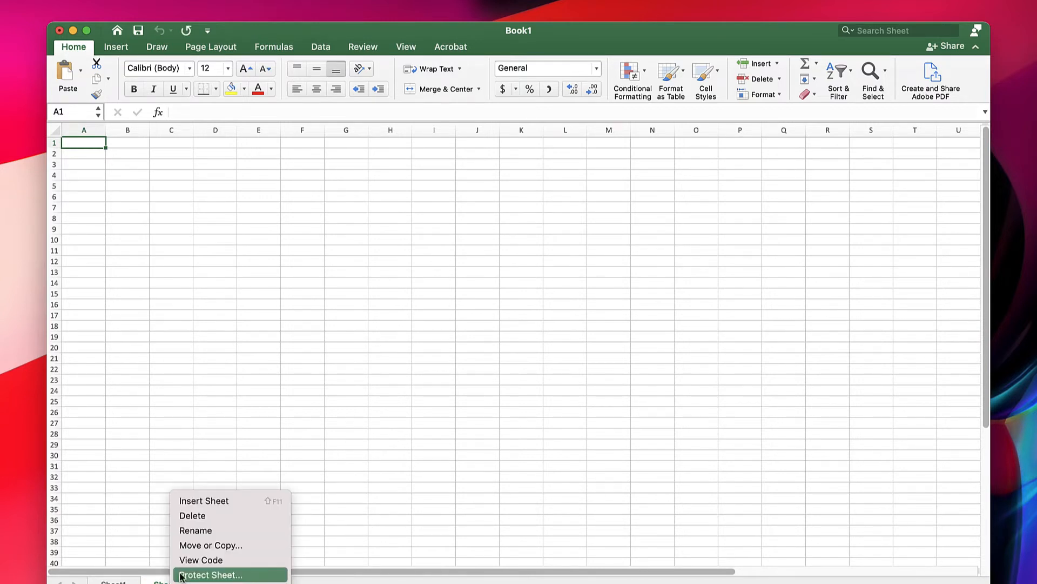
click(200, 516)
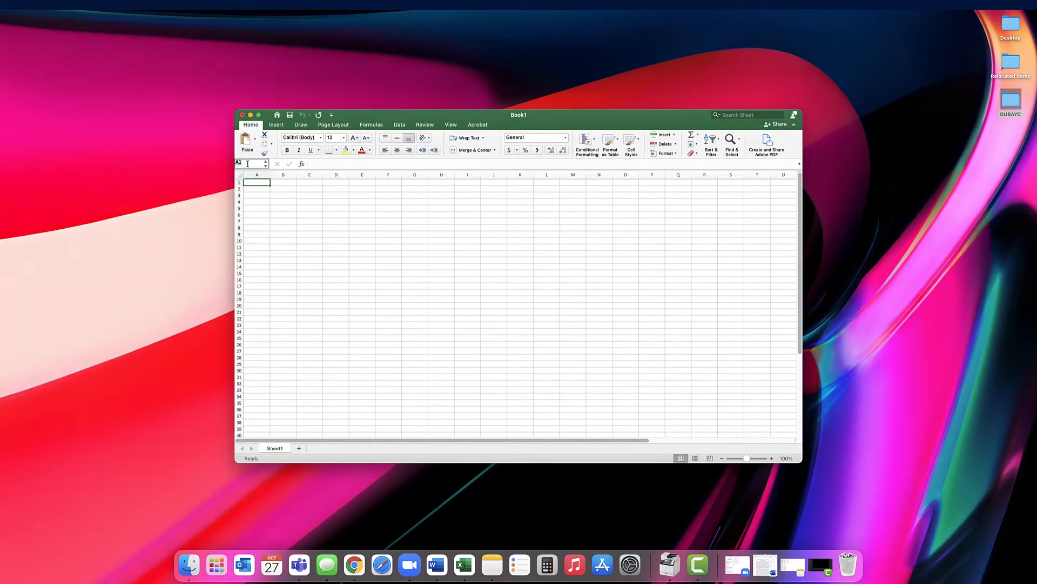
- Go directly to the worksheet's last cell, XFD1048576, by its cell reference
text(XFD)
text(104)
text(8576)
key(Return)
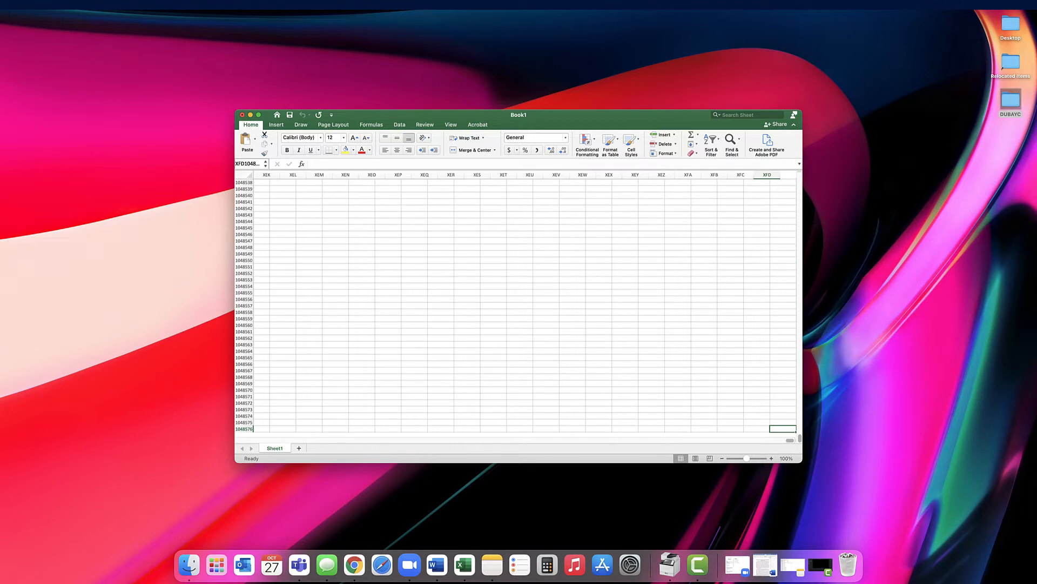
- Go back to cell A1 by its reference and select cell C8
click(246, 164)
text(A1)
key(Return)
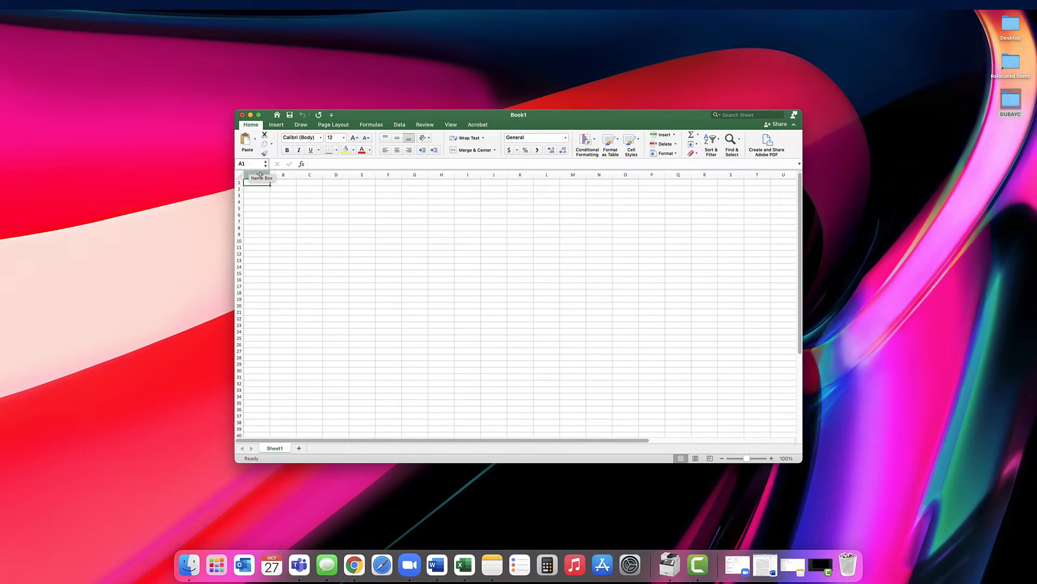
click(311, 228)
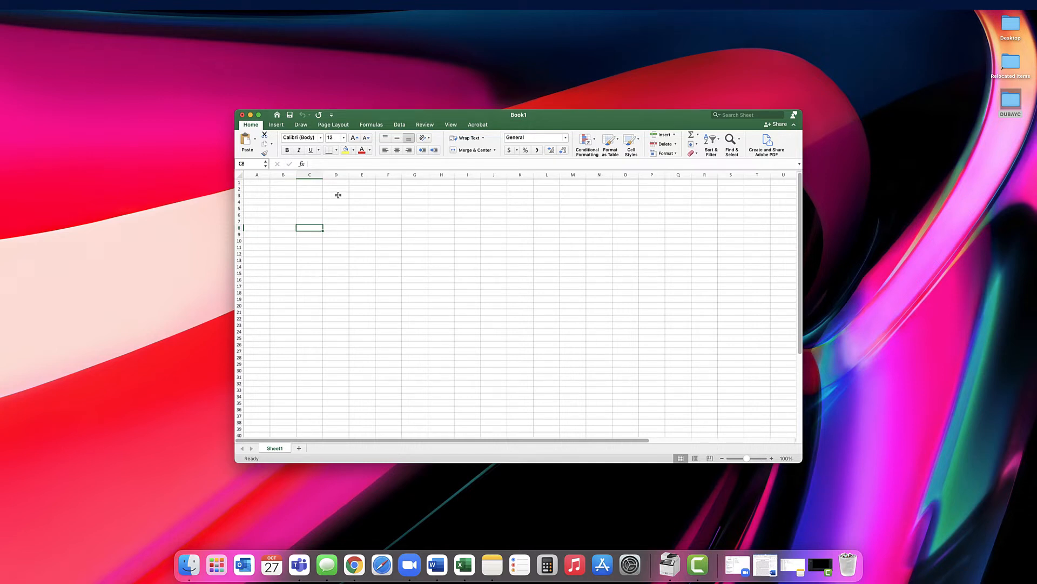
scroll(338, 194, right, 1)
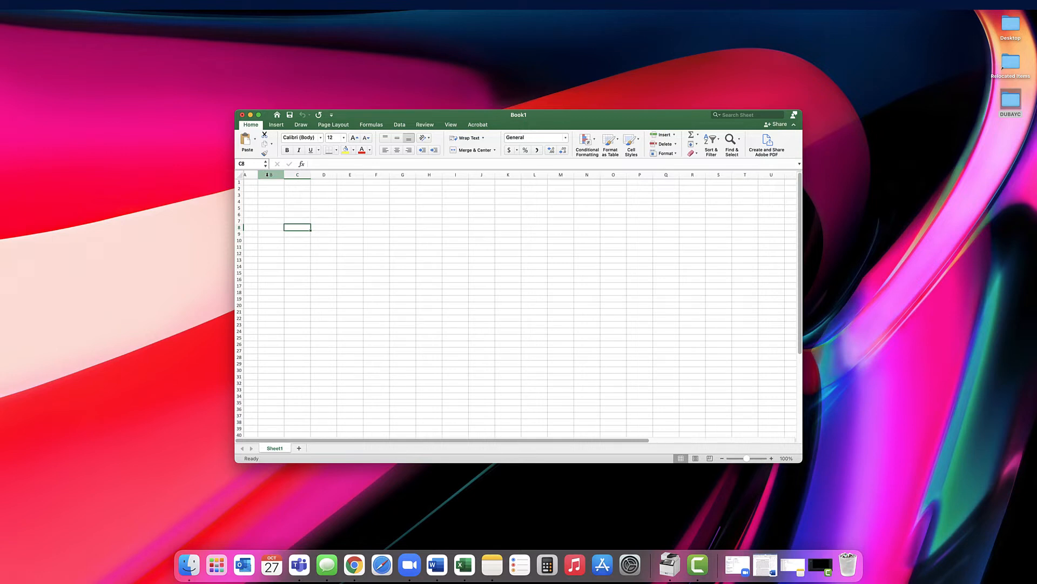
- Select individual cells one after another in the grid, including I11 and G9, finishing on cell H7
scroll(271, 191, left, 1)
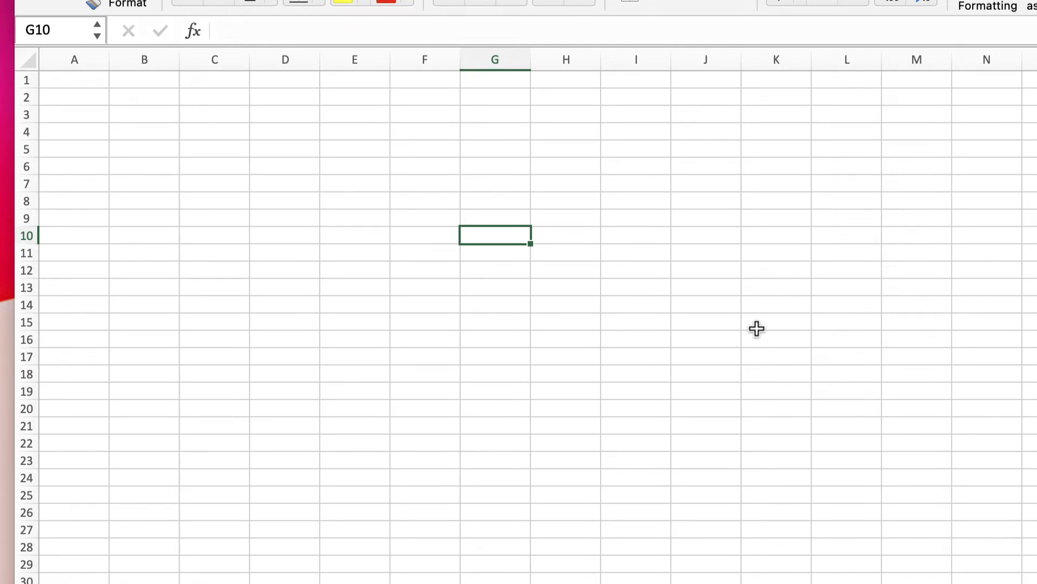
scroll(757, 328, down, 3)
scroll(725, 342, up, 3)
click(707, 271)
click(637, 256)
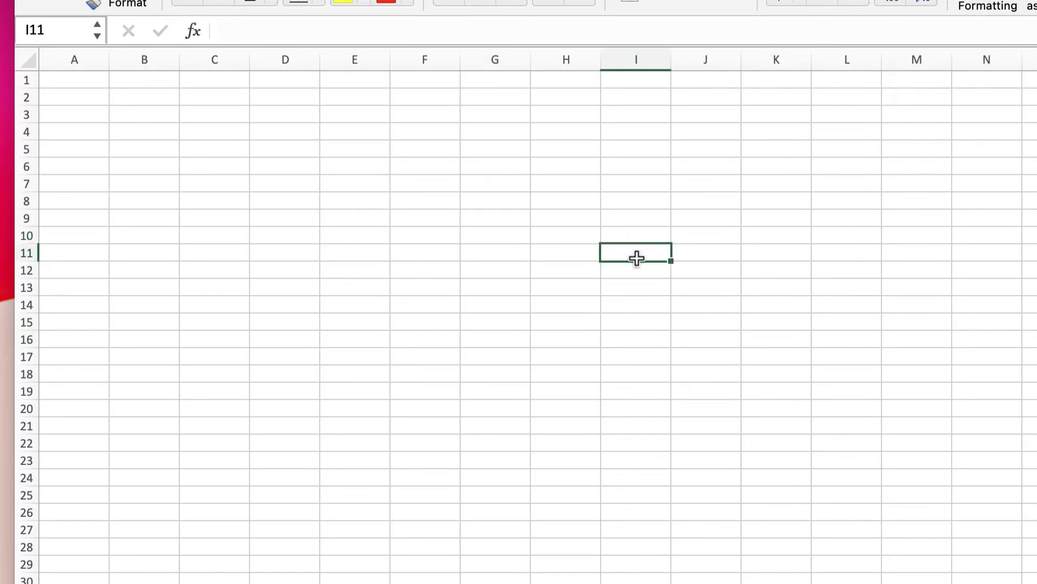
click(562, 230)
click(500, 214)
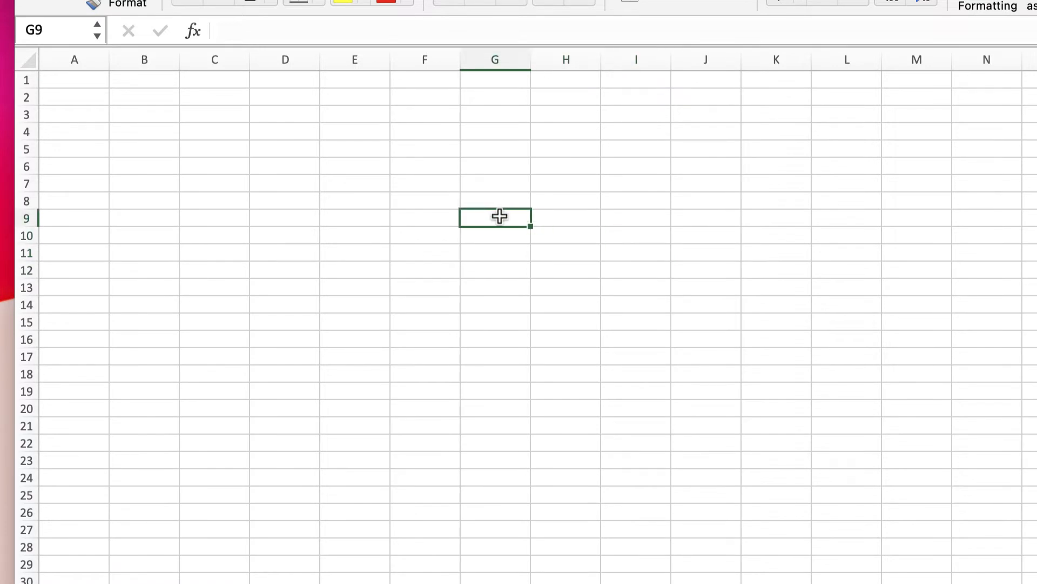
drag(496, 186, 493, 283)
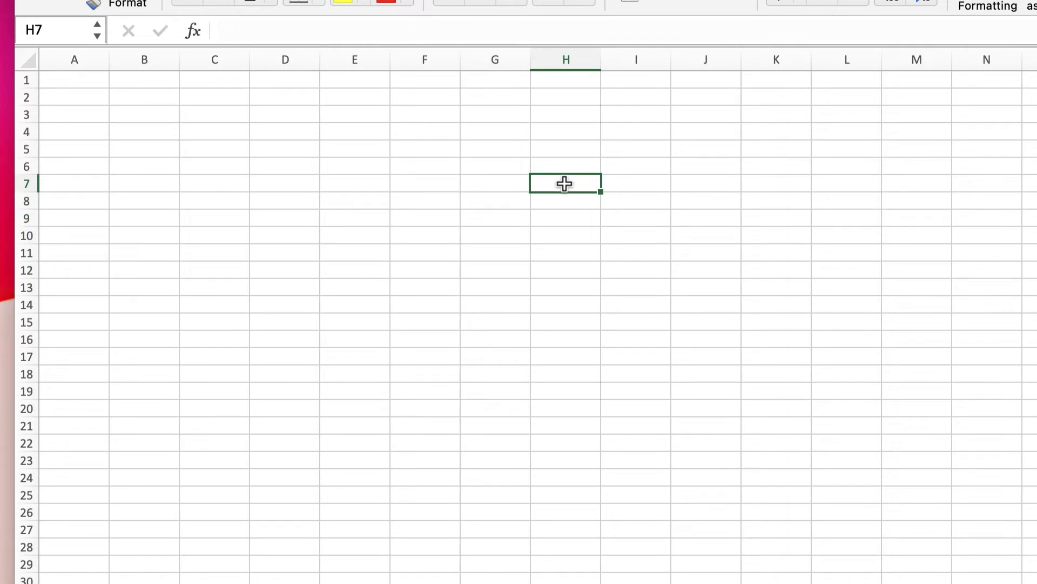
- Enter 123 in cell H7, erase it character by character and select cell H8
text(123)
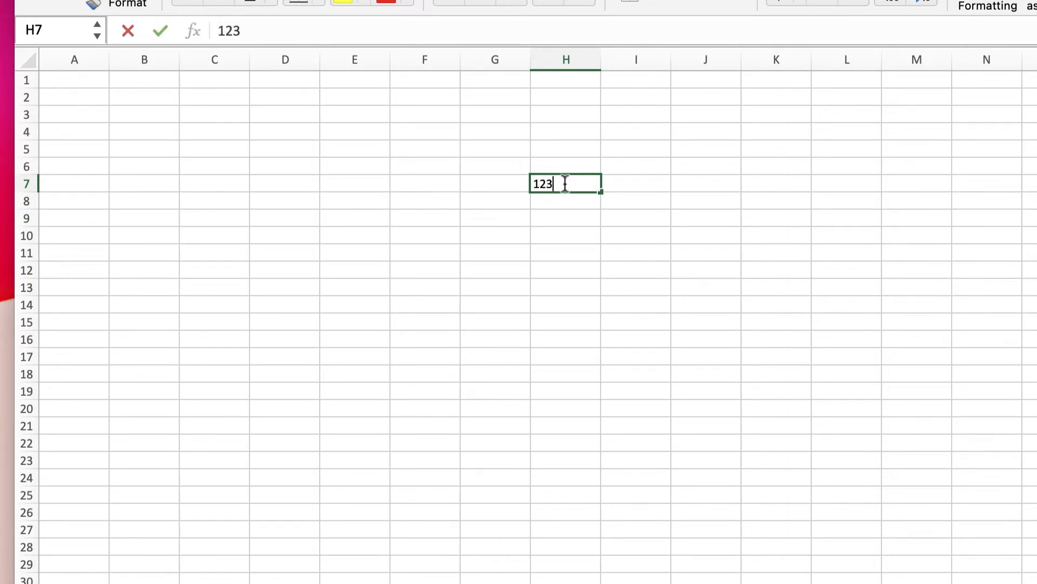
key(BackSpace)
key(BackSpace)
key(BackSpace)
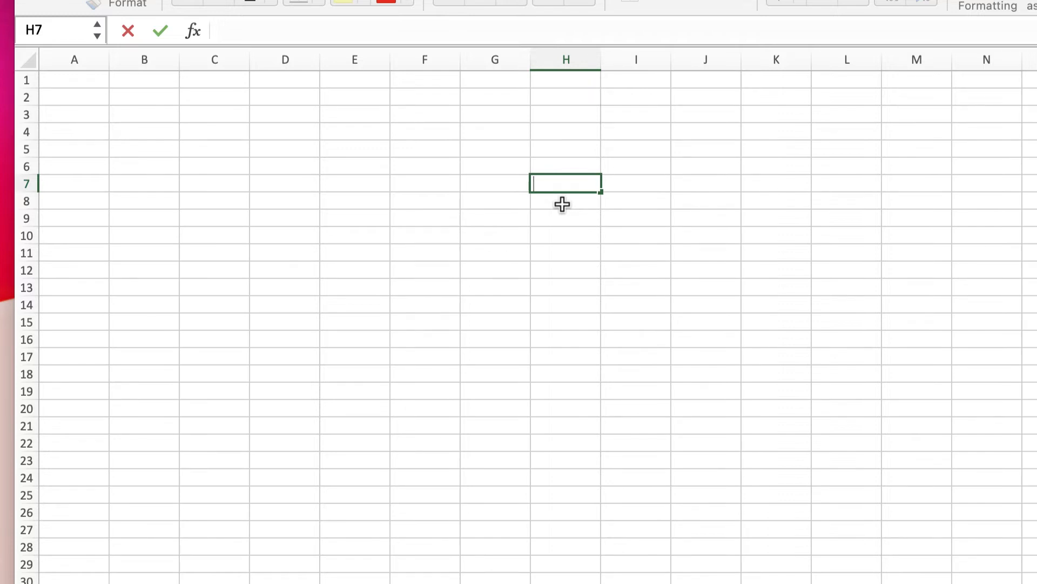
click(564, 202)
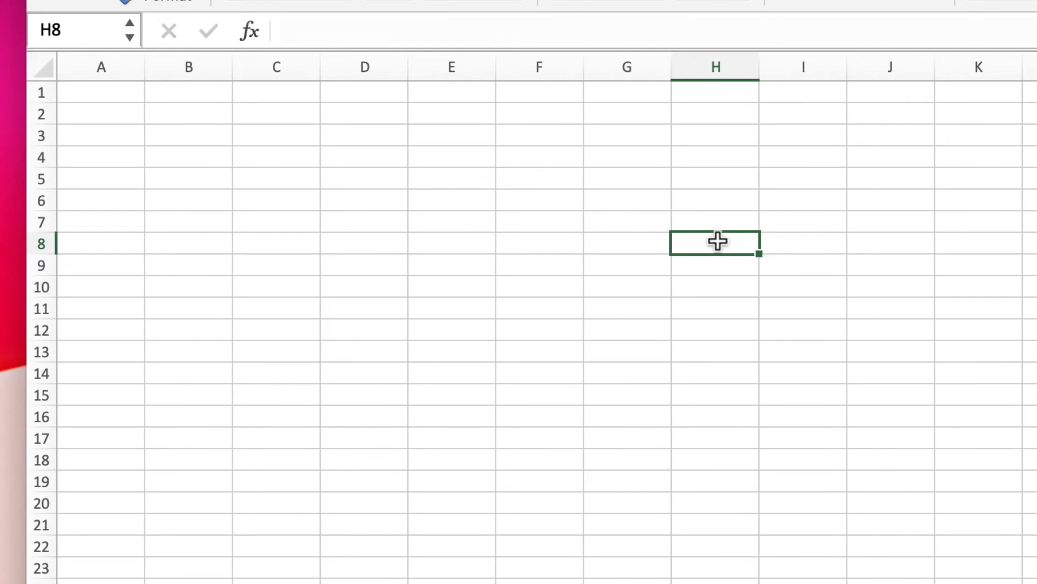
- Select the whole of column H, the whole of column G and finally the whole of row 6
click(727, 65)
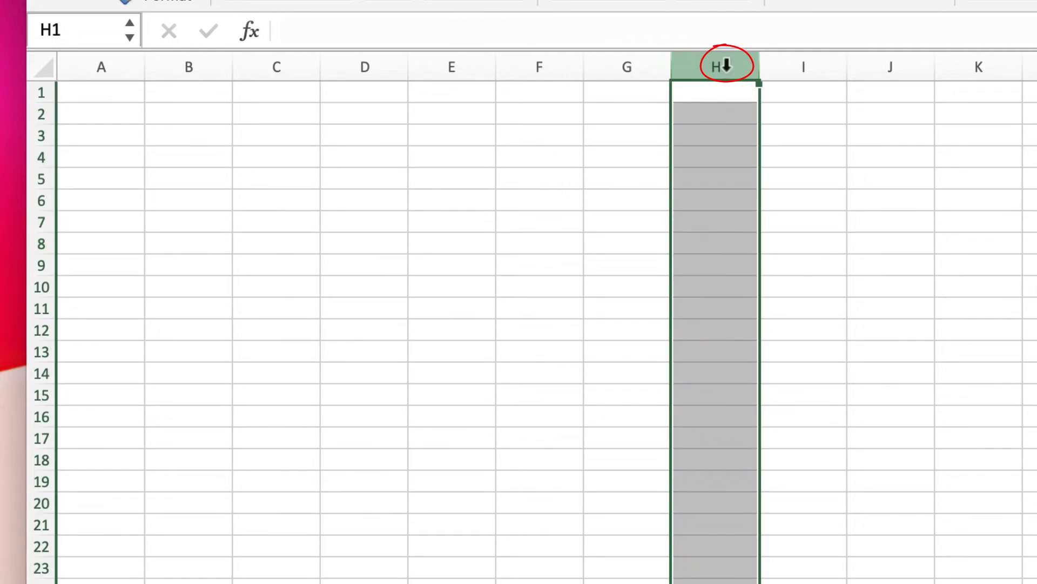
click(640, 65)
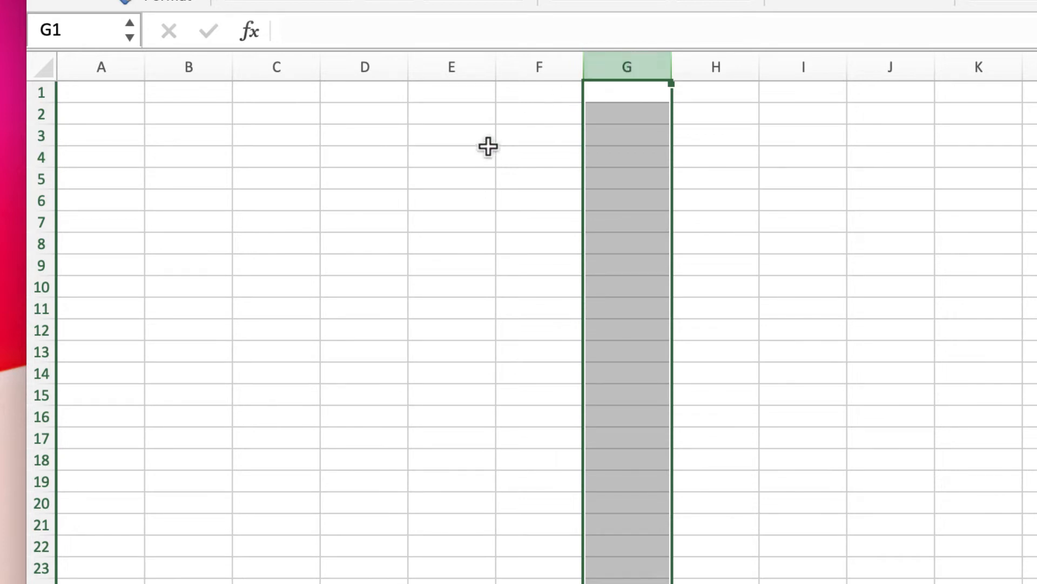
click(36, 202)
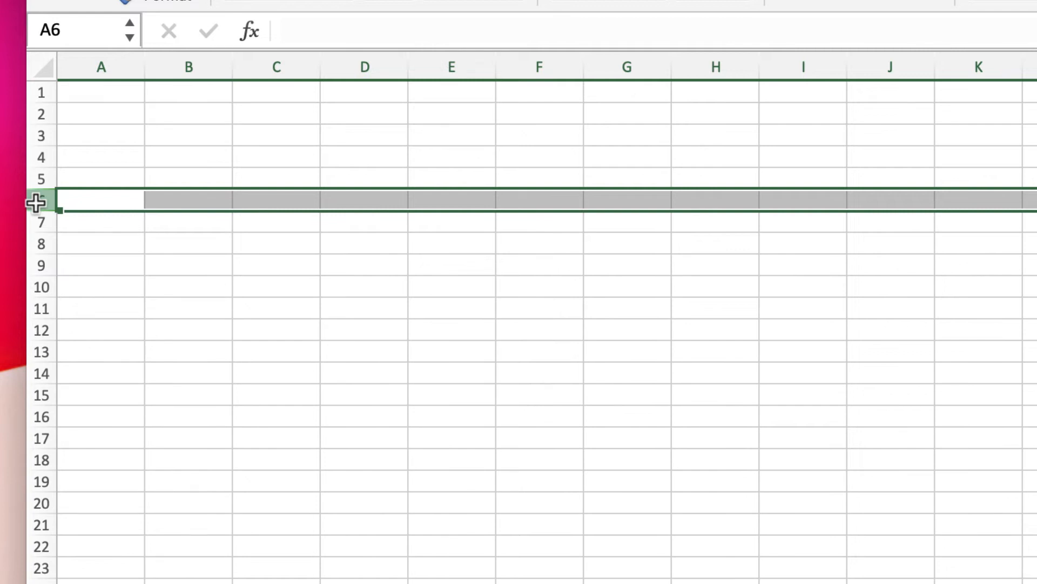
- Enter the word "text" in cell B8 and select that cell again
click(174, 242)
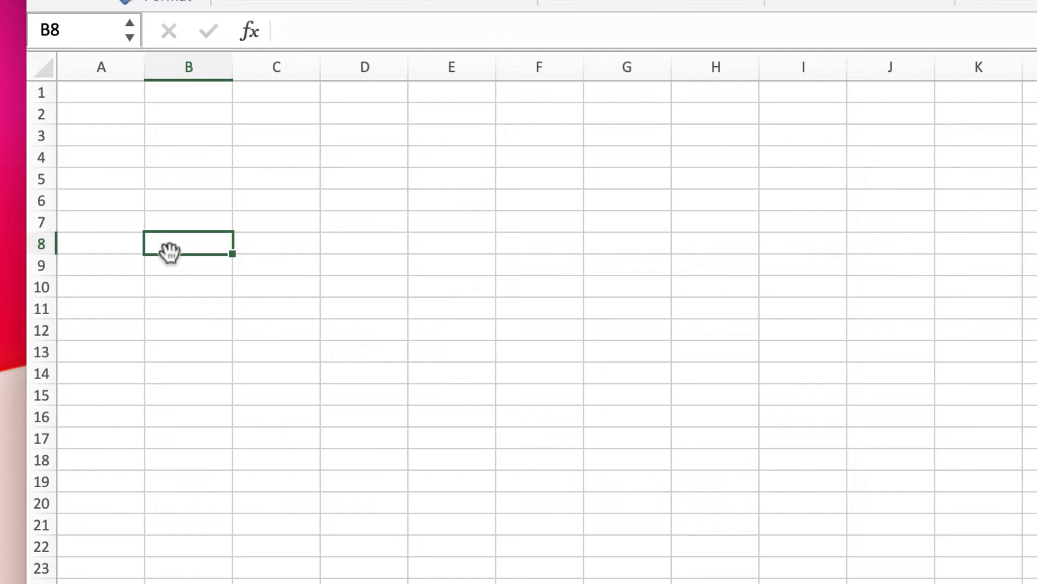
text(text)
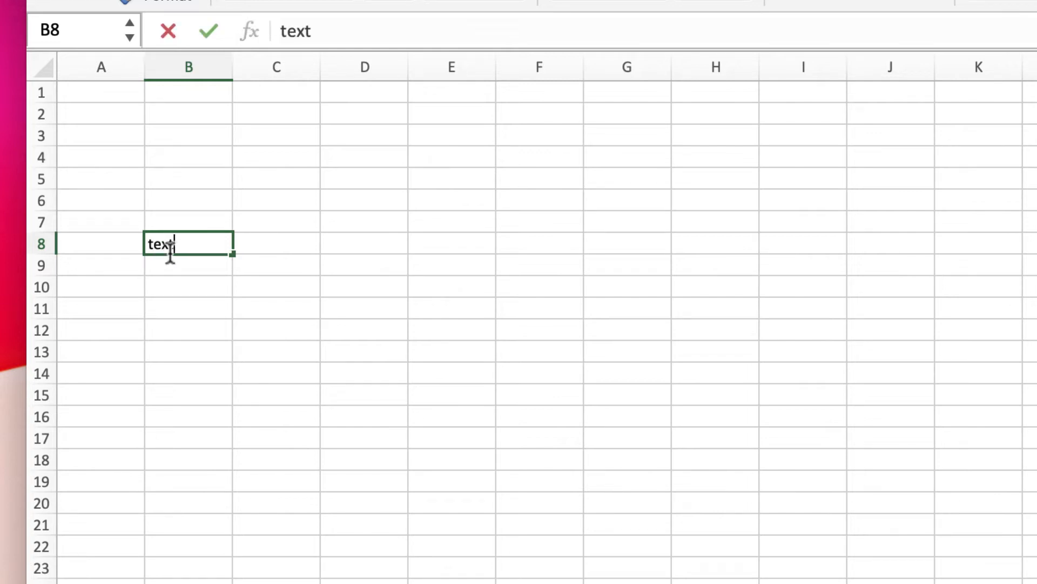
key(Return)
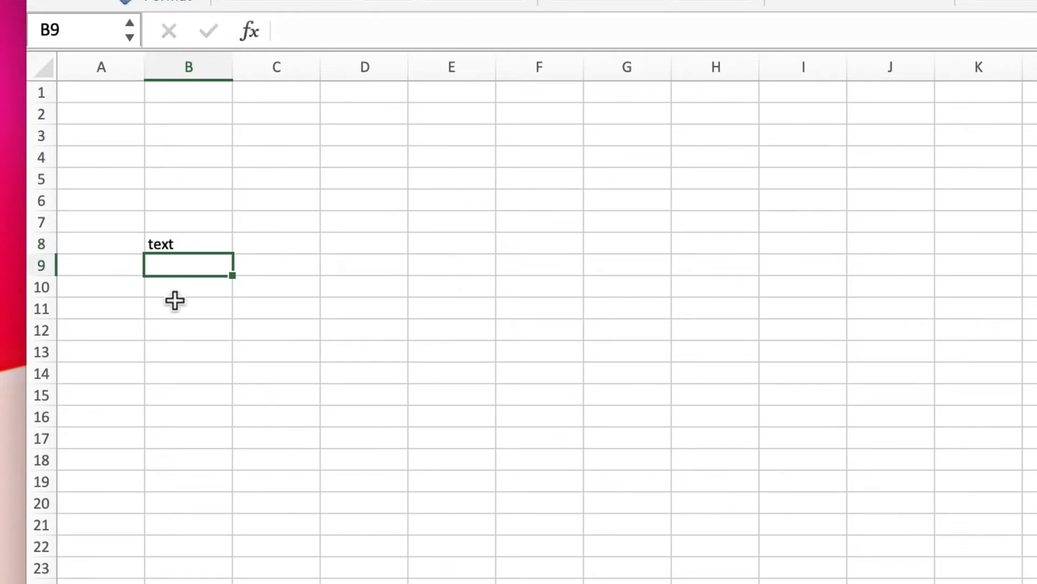
scroll(175, 300, down, 3)
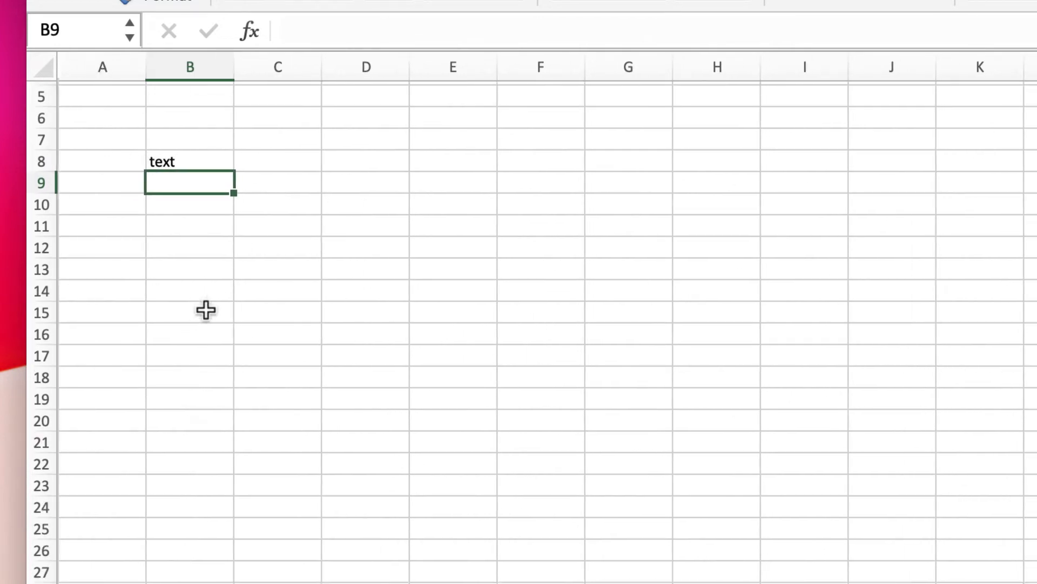
click(193, 162)
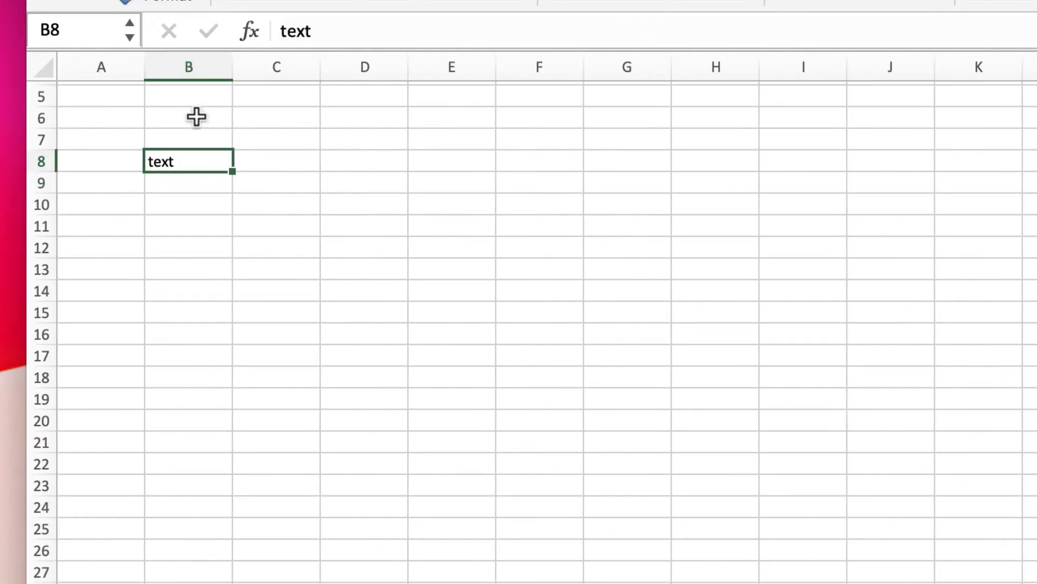
scroll(162, 163, up, 3)
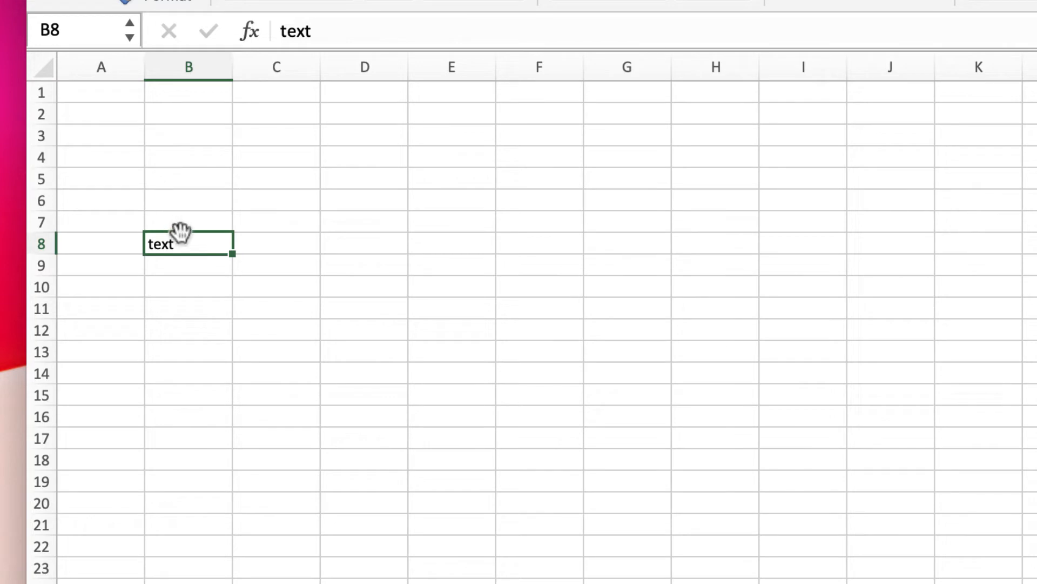
- Move the text in cell B8 to cell E1, and from there to cell A1
drag(182, 254, 457, 94)
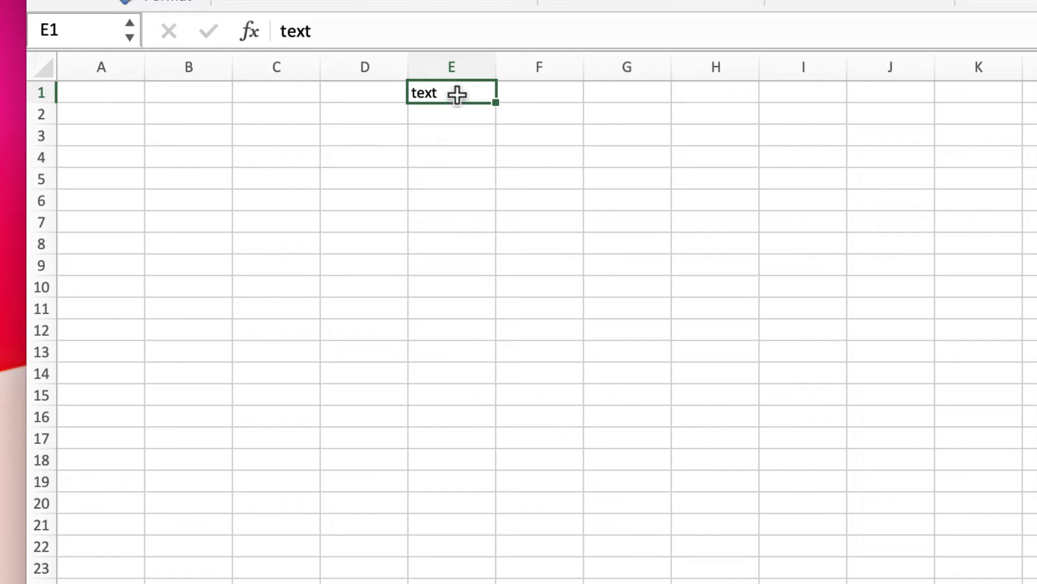
mouse_move(457, 94)
mouse_down()
mouse_move(468, 563)
mouse_move(484, 67)
mouse_move(472, 400)
mouse_move(473, 99)
mouse_move(466, 310)
mouse_move(458, 81)
mouse_move(711, 94)
mouse_move(459, 90)
mouse_up()
click(456, 140)
click(457, 97)
drag(455, 102, 116, 92)
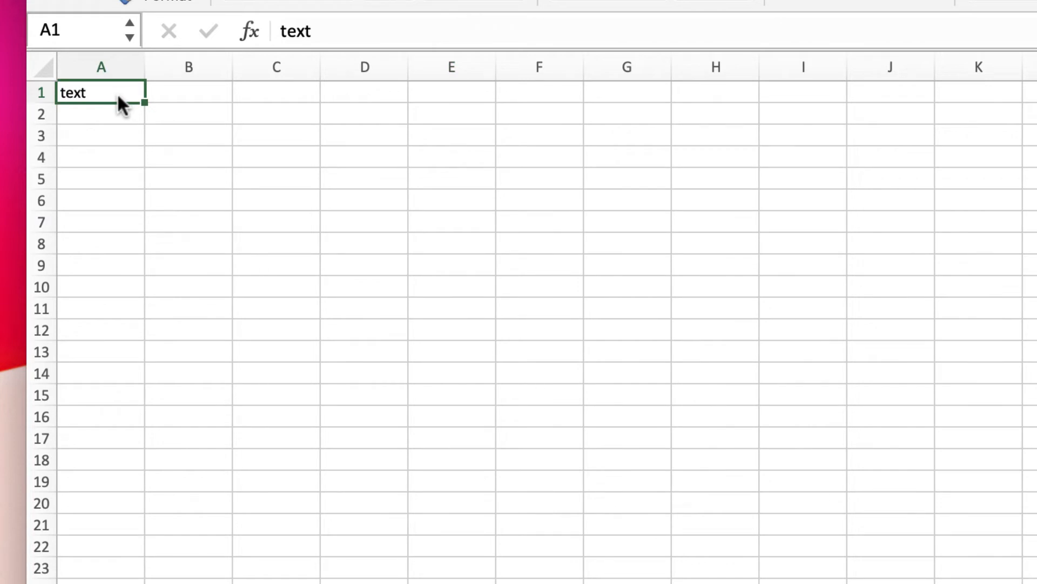
- Select the whole of column C and cell B2, and open B2 for editing
click(274, 118)
click(280, 66)
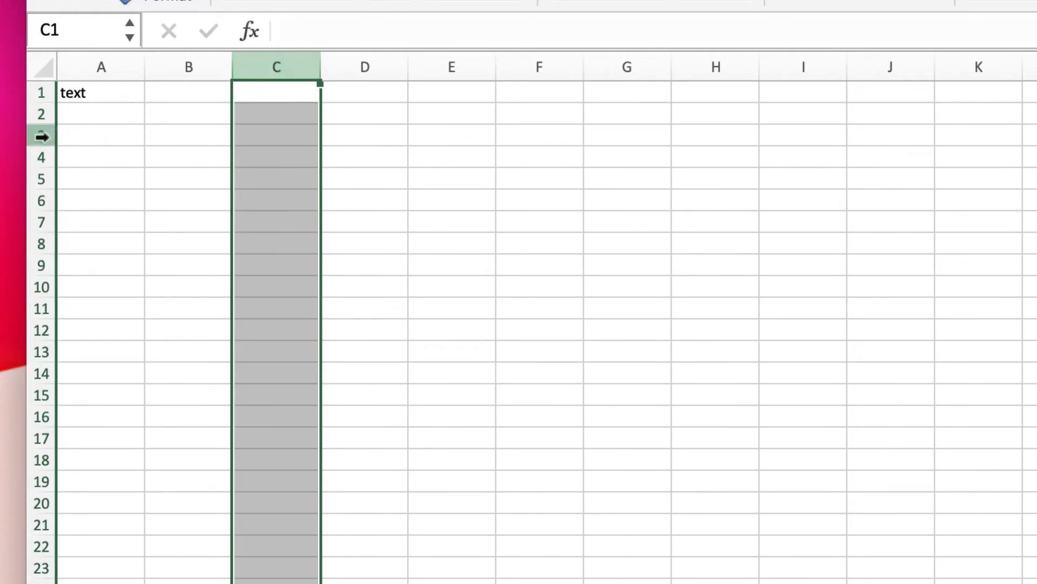
click(173, 122)
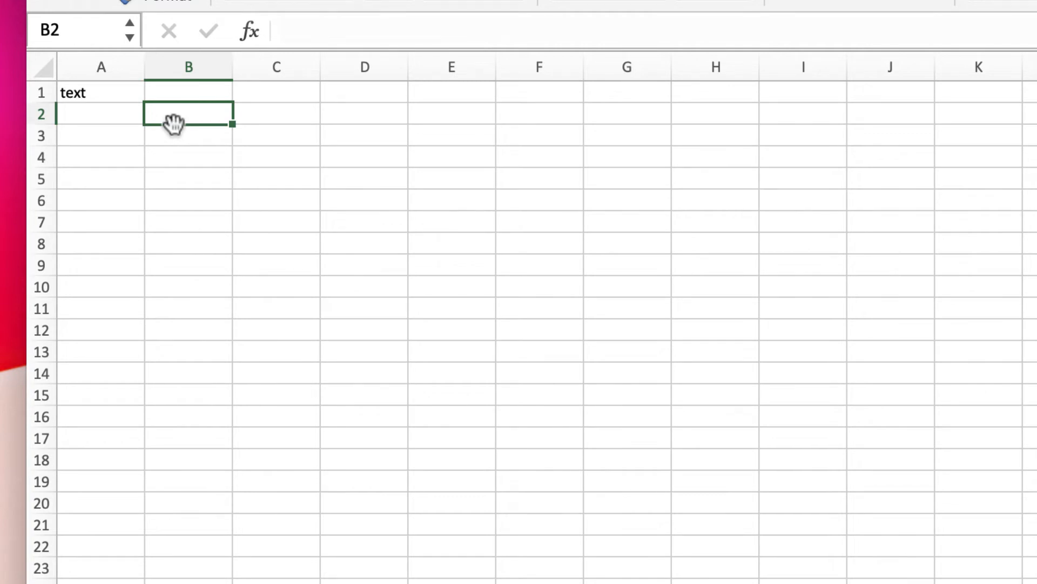
scroll(174, 124, down, 10)
scroll(174, 125, right, 2)
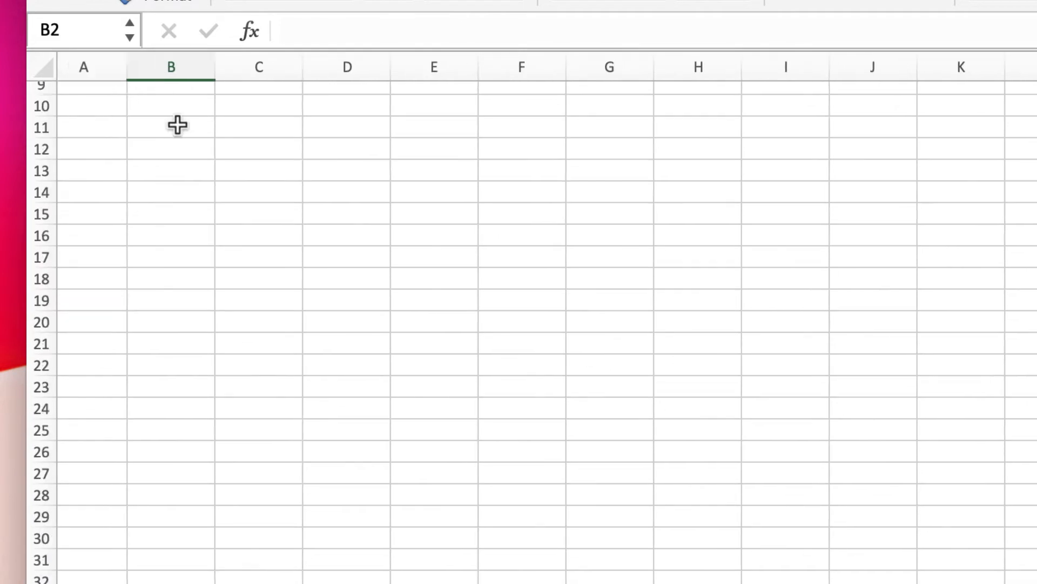
scroll(178, 125, up, 10)
scroll(177, 124, left, 2)
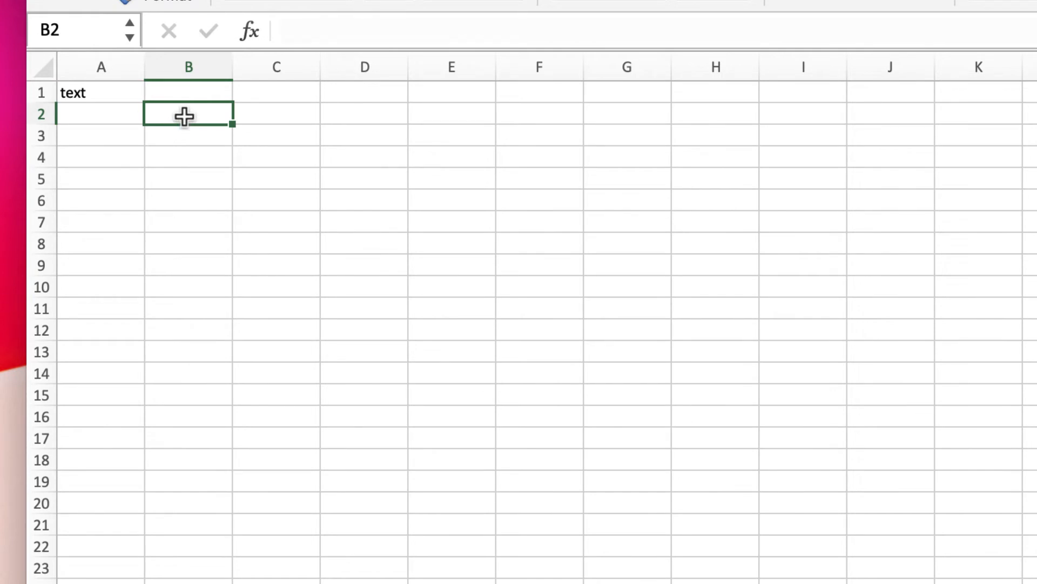
double_click(186, 115)
- Append the random letters "hgfjhgfjhgfghfdhgdhgvkjhgljghjgfhgfdhgfkjhgljhgkjhgkjhgkjhgkjhgljhg" to the text in cell A1
click(120, 91)
double_click(114, 91)
text(hgfjhgfjhgfghfdhgdhgvkjhgl)
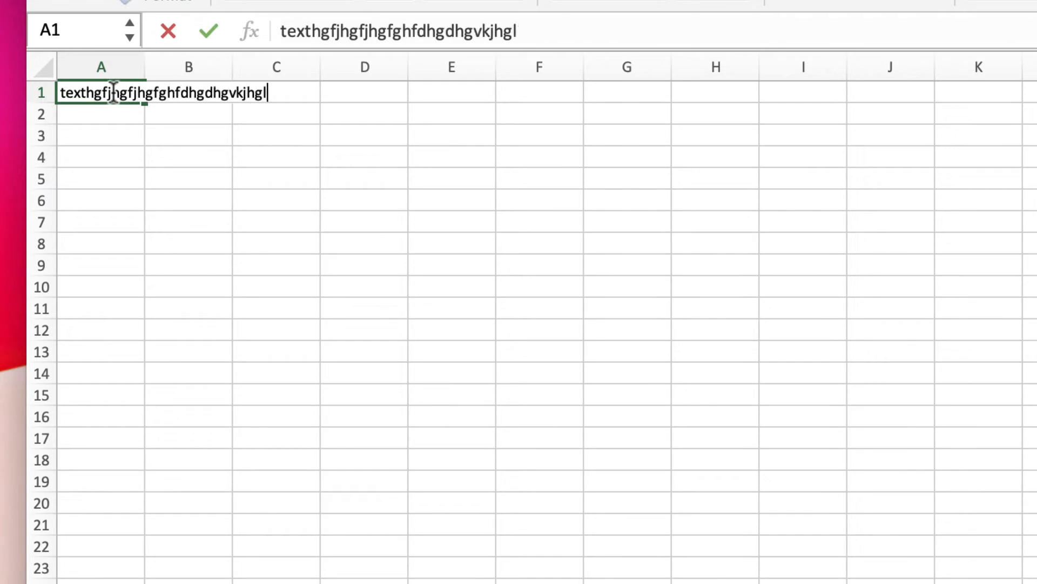
text(jghjgfhgfdhgfkjhgljhgkjhgkjhgkjhgkjhgljhg)
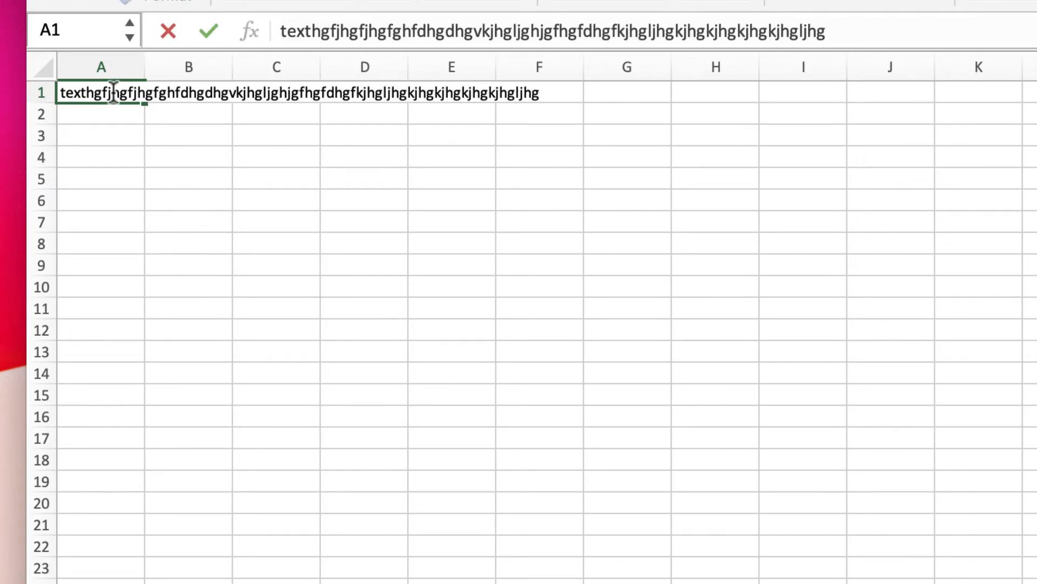
key(Return)
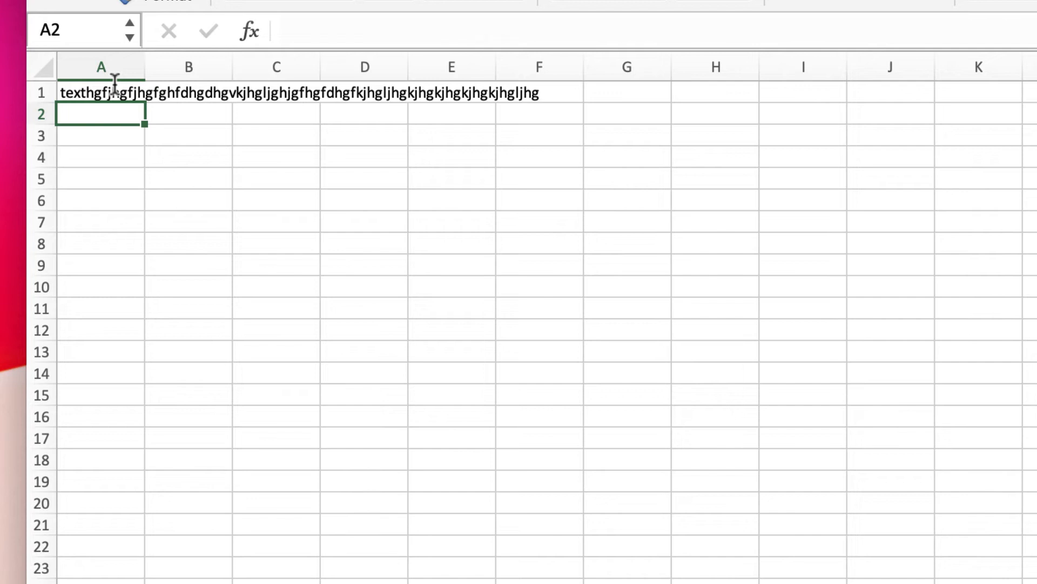
- Enter 123 in cell C1, over which the long text from cell A1 spills
scroll(121, 82, right, 1)
scroll(127, 86, down, 1)
scroll(127, 92, up, 1)
scroll(128, 92, left, 1)
click(262, 89)
text(123)
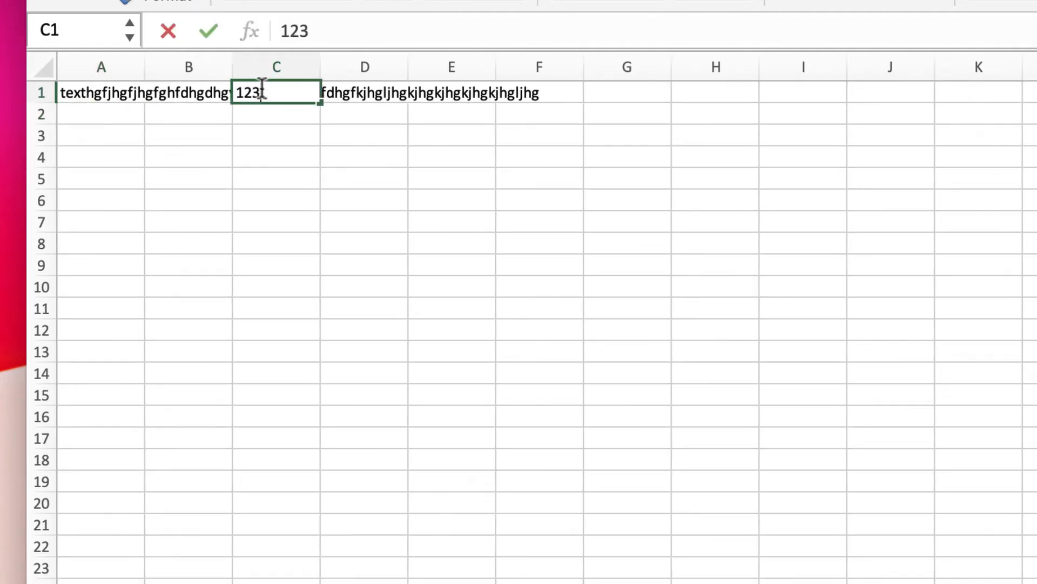
key(Return)
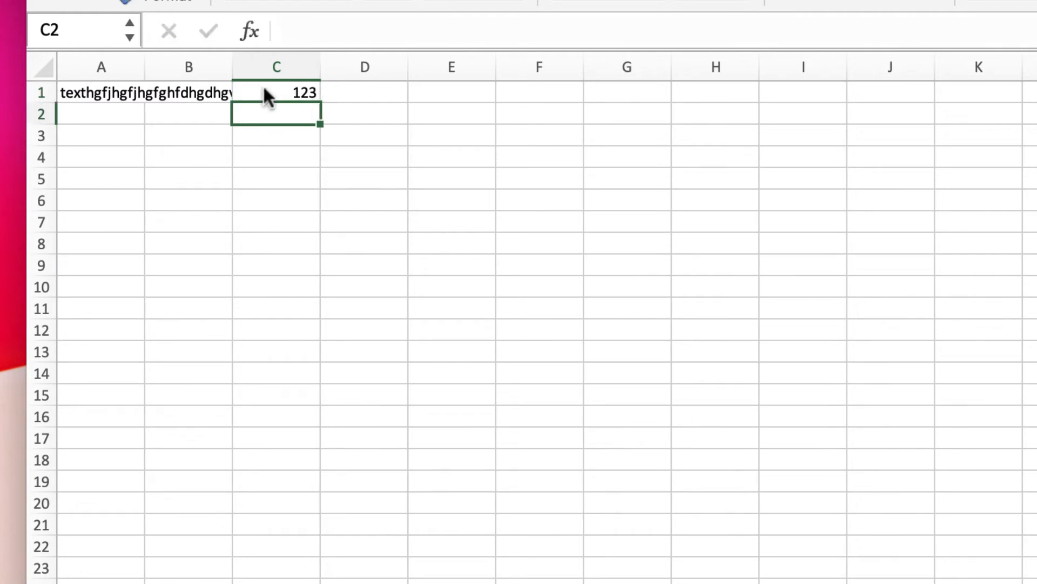
- Select cell A1 and widen column A manually until the whole long text fits inside it
scroll(265, 95, right, 1)
scroll(113, 98, left, 1)
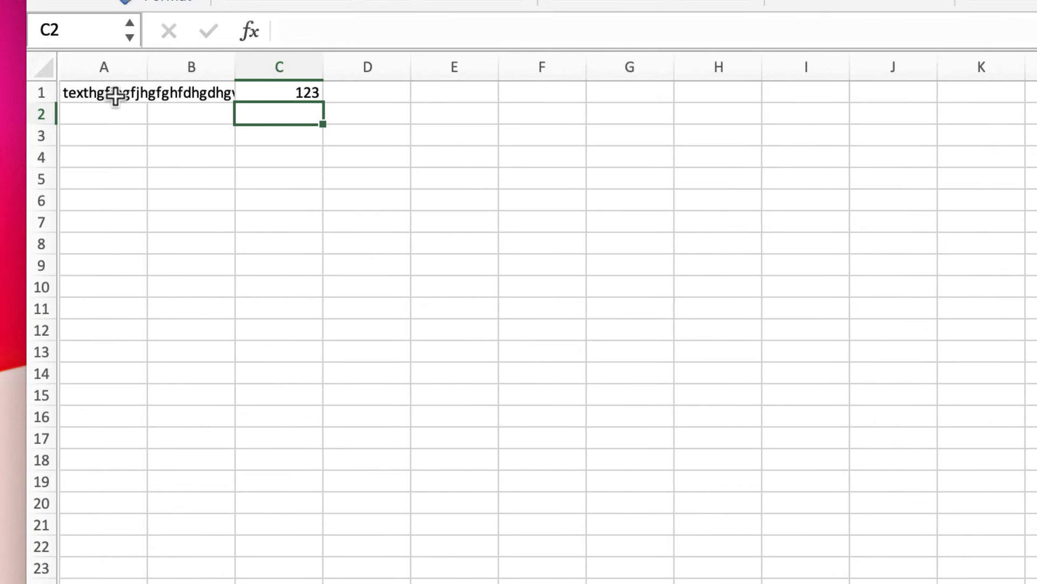
click(115, 92)
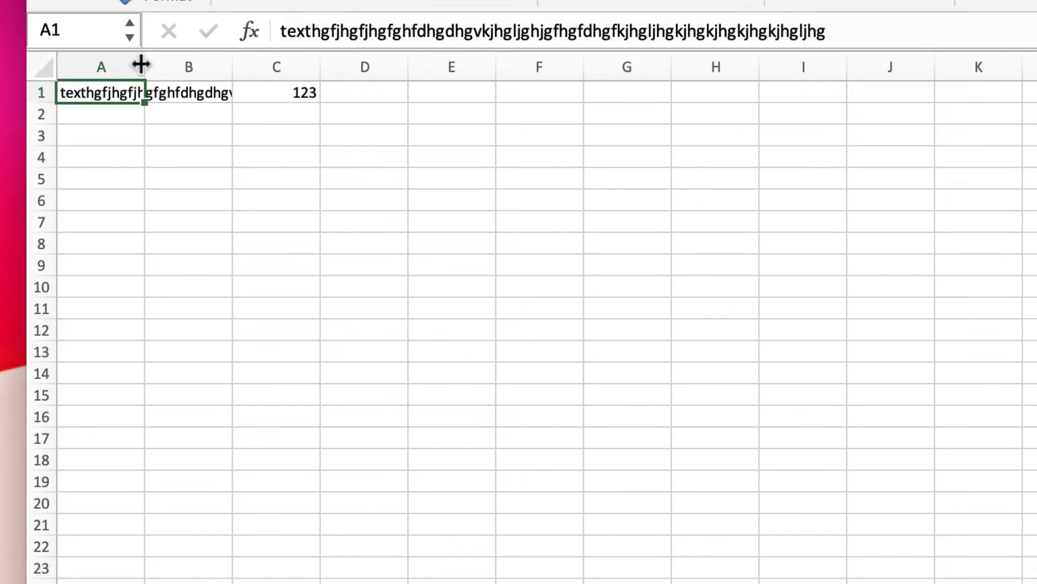
drag(141, 65, 493, 60)
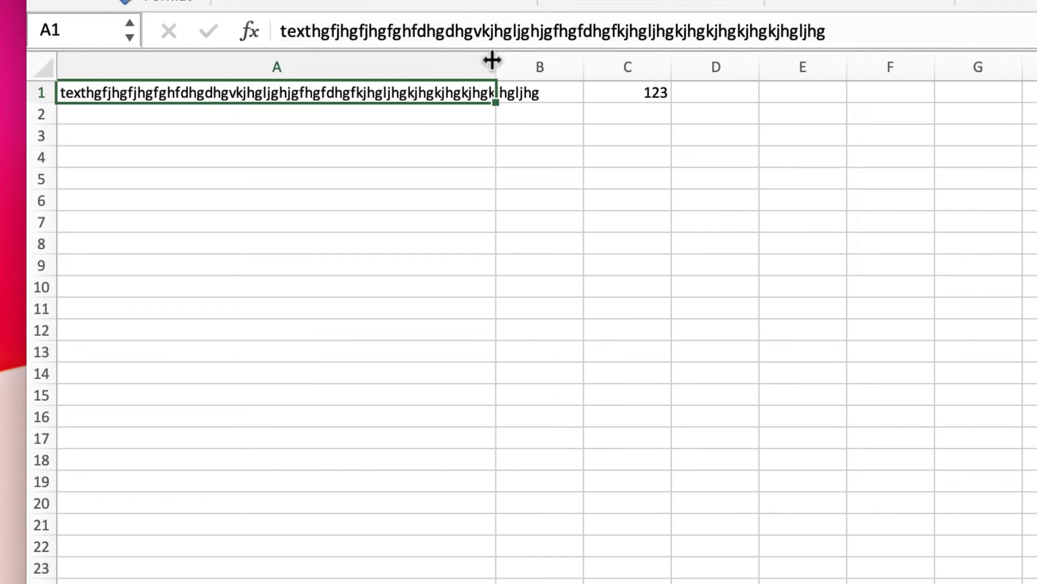
drag(492, 60, 582, 59)
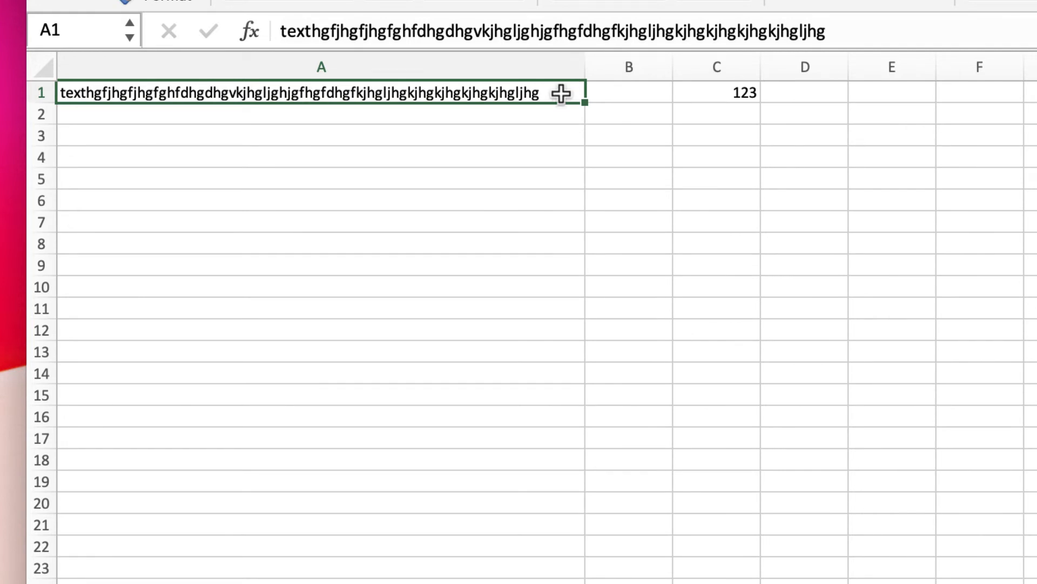
- Narrow column A again and auto-fit its width to the long text in cell A1
drag(583, 70, 160, 78)
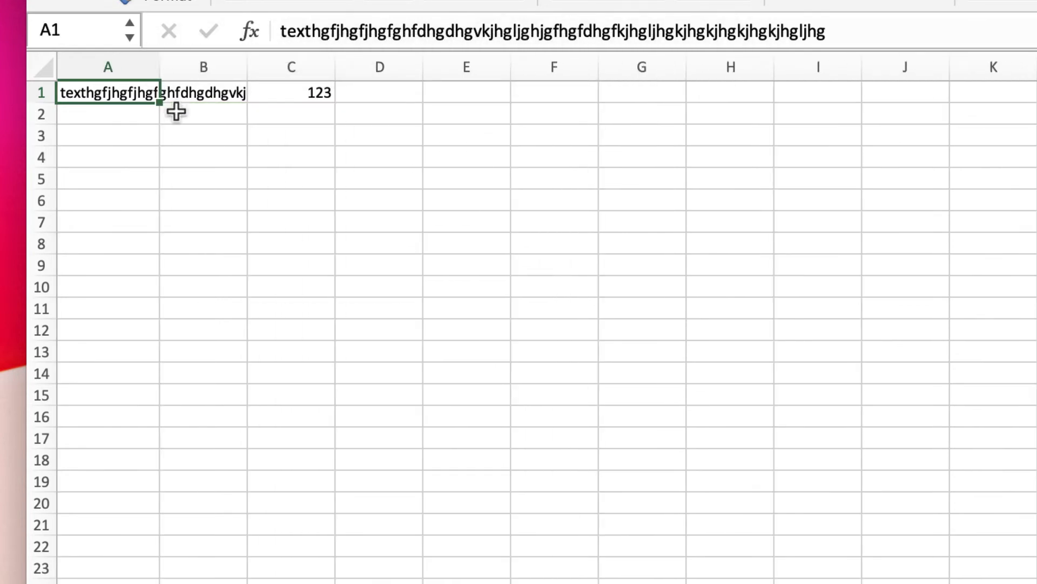
double_click(158, 67)
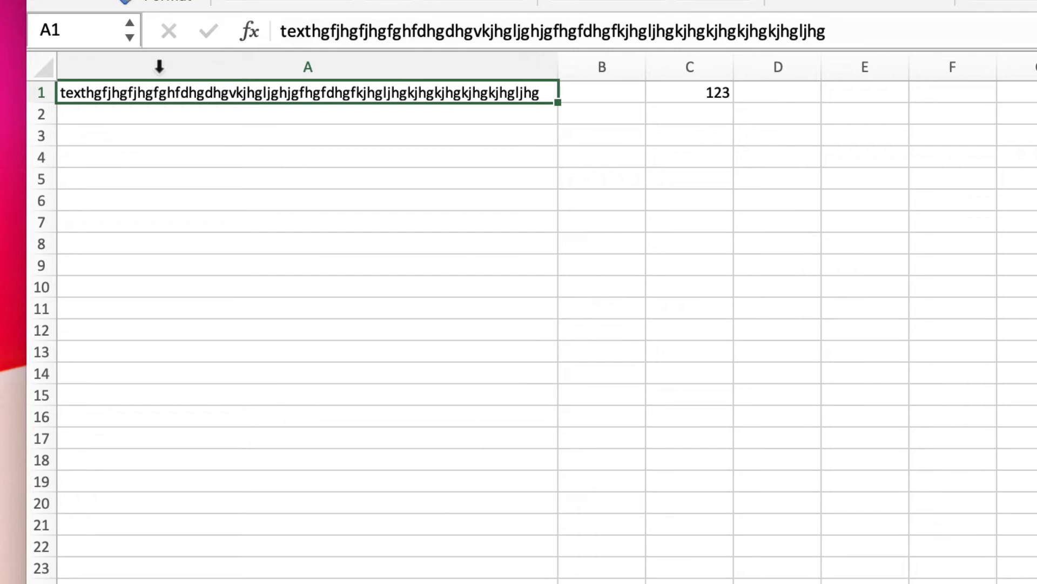
- Select the whole of row 2 and increase its height to about five times a standard row
click(40, 115)
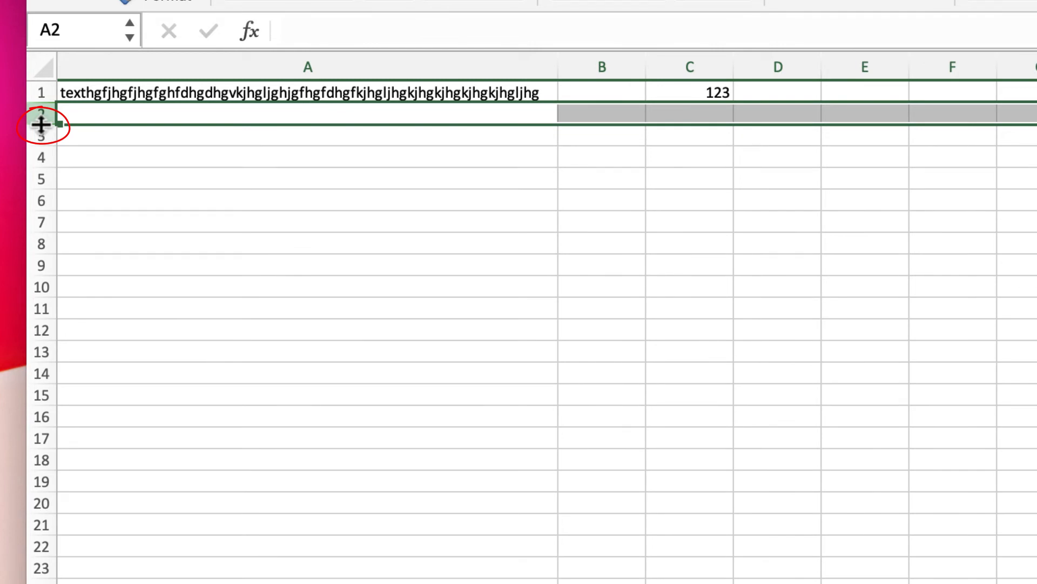
drag(41, 124, 41, 206)
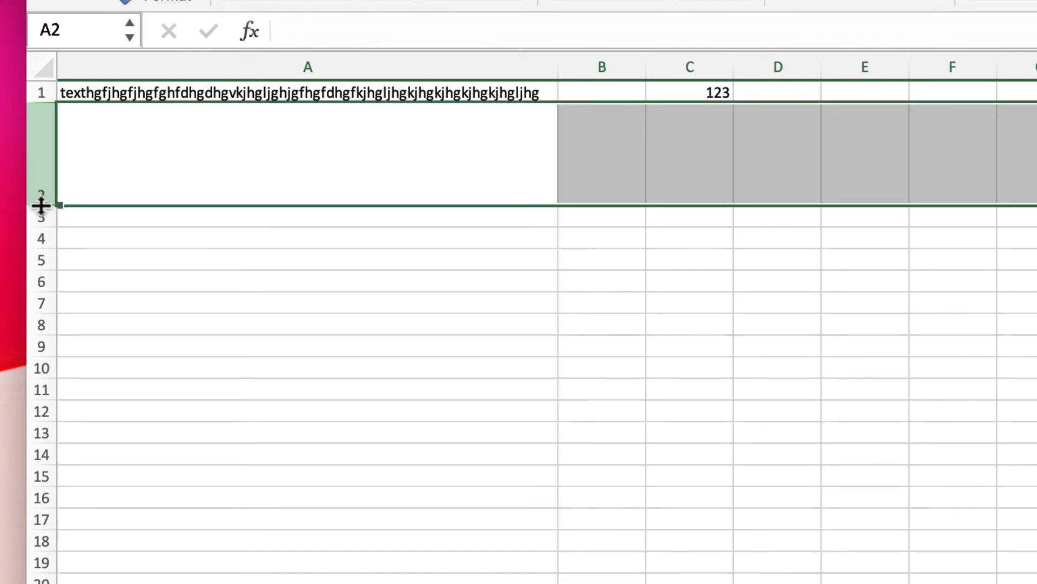
- Reduce row 2 to the height of a standard row and delete all content from the worksheet
drag(41, 205, 52, 128)
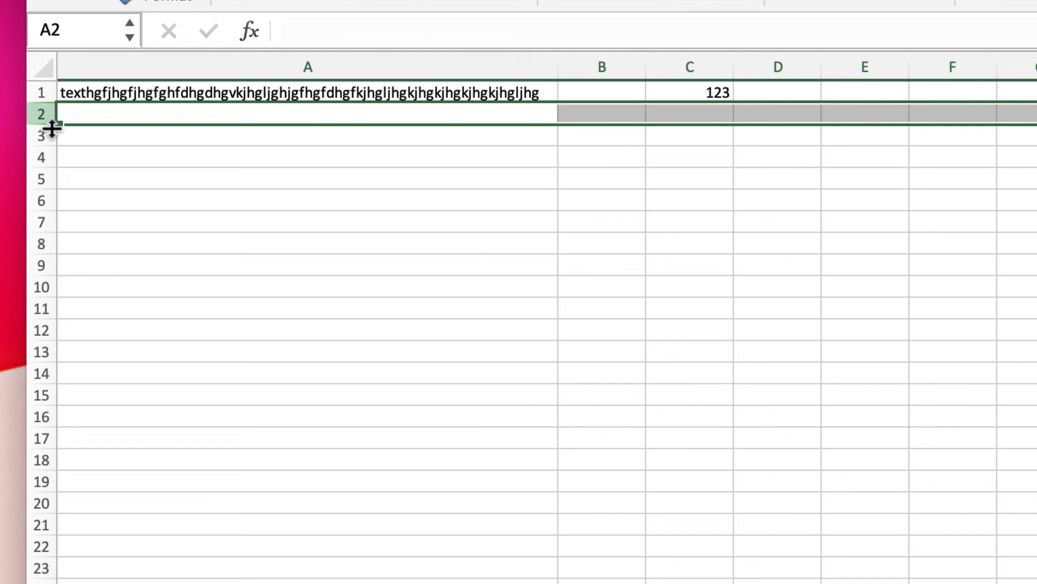
click(47, 68)
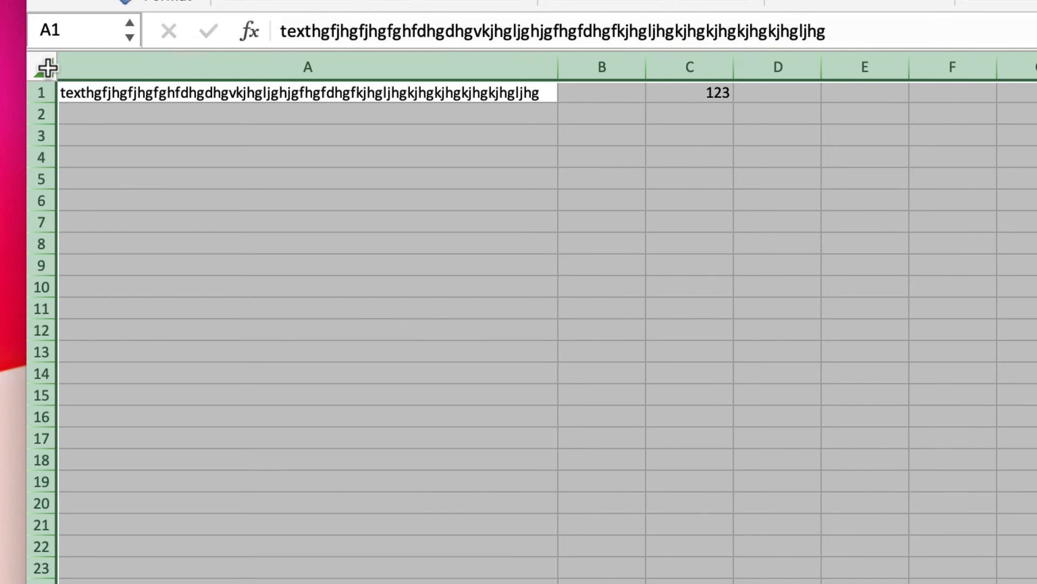
key(Delete)
- Set all columns together to one equal width, about twice the standard column, and select the whole worksheet again
drag(552, 60, 222, 57)
click(145, 94)
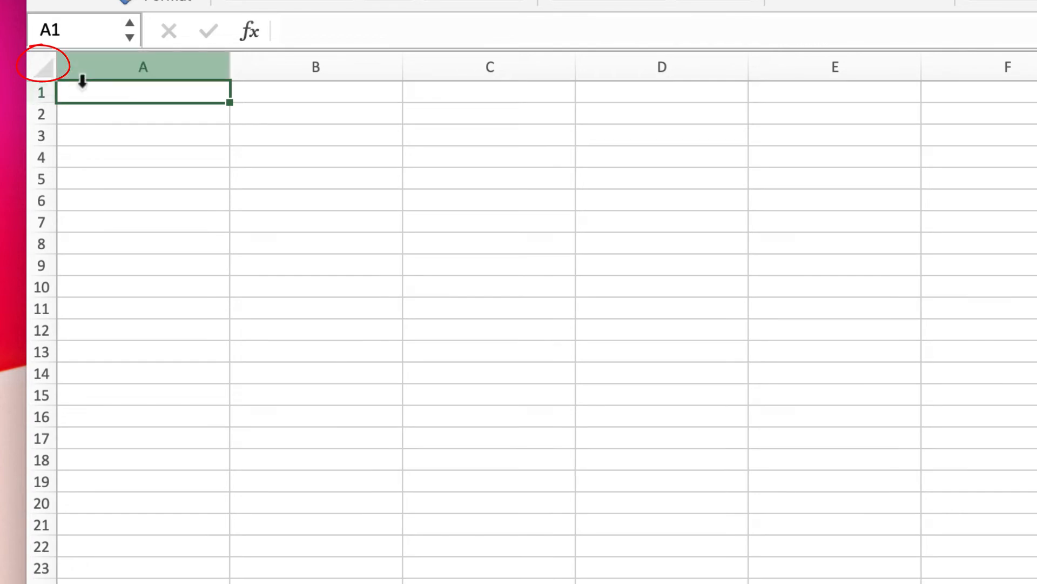
click(41, 72)
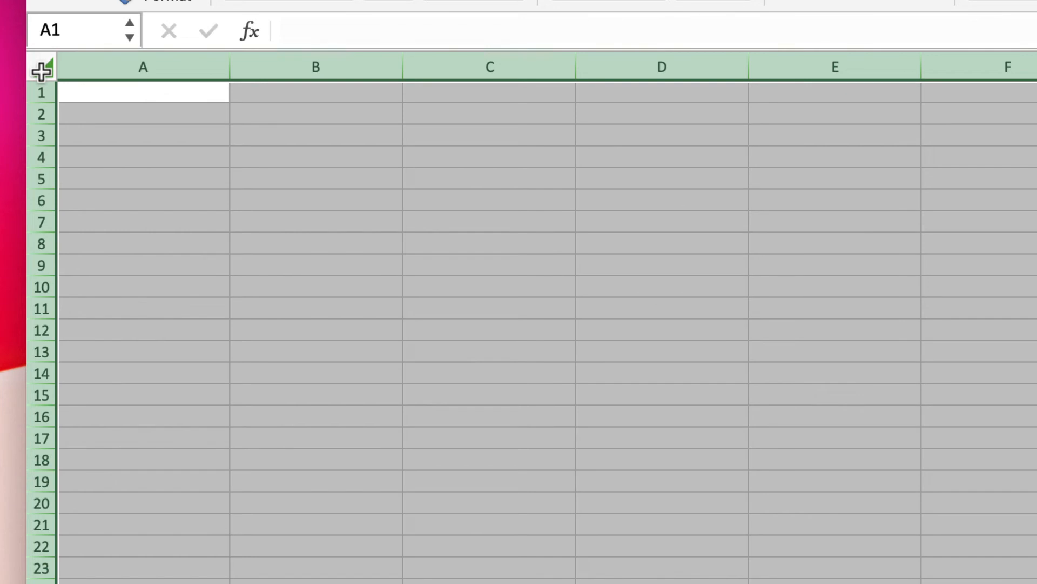
- Enter the numbers 1, 2 and 3 in cells A1 to A3
click(88, 88)
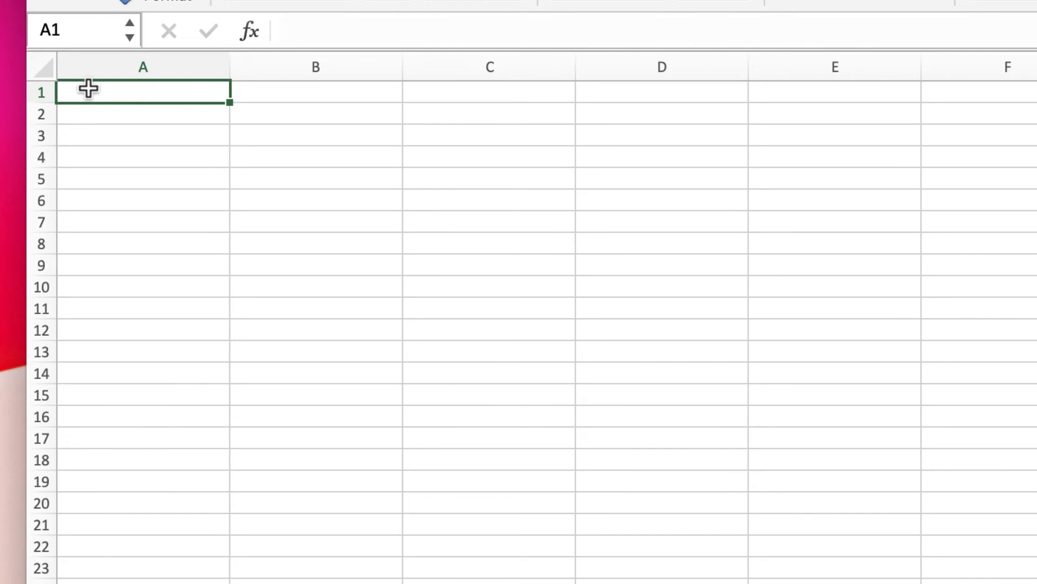
text(1)
key(Return)
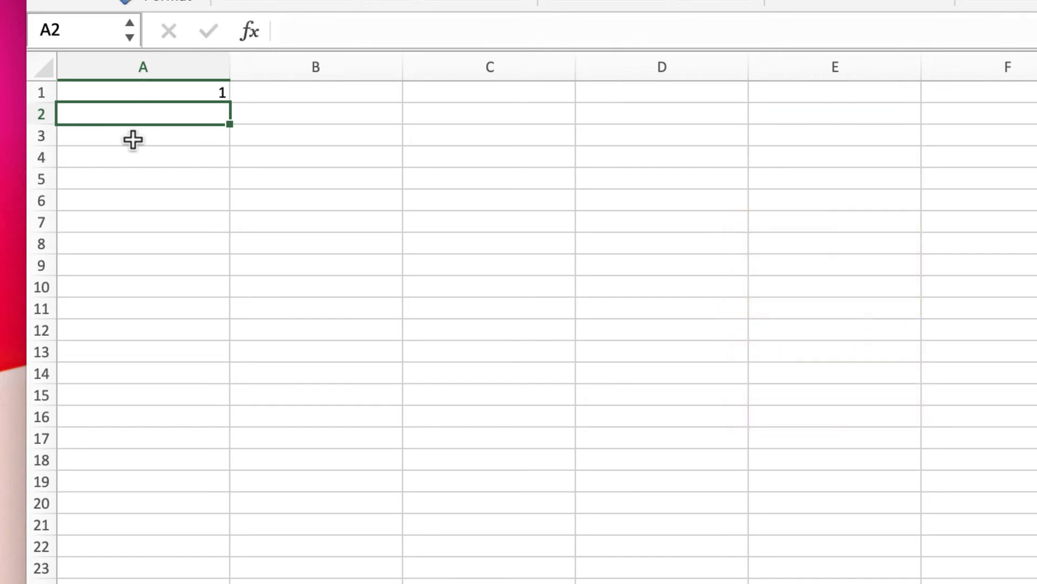
text(2)
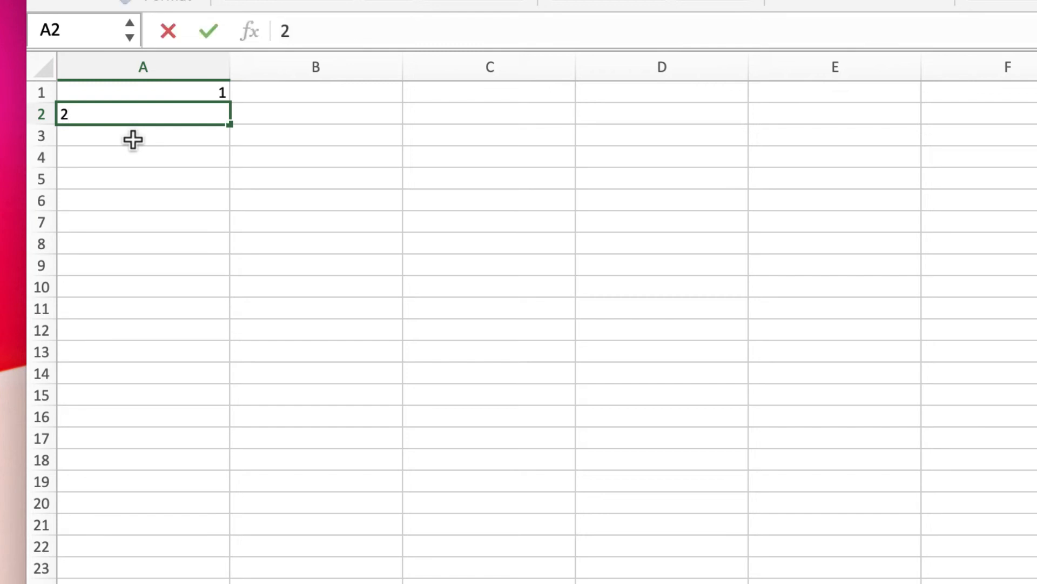
click(133, 139)
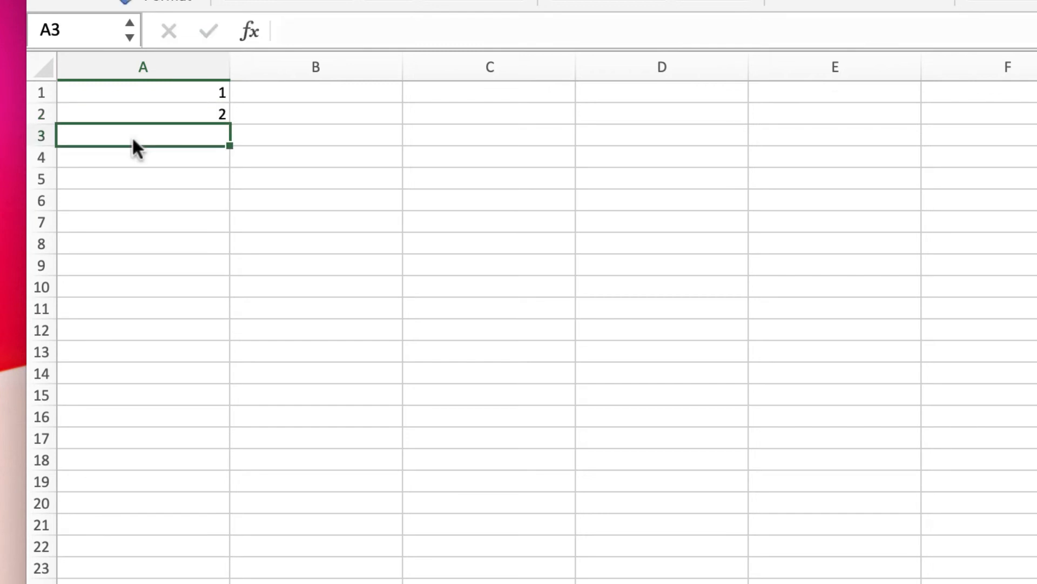
text(3)
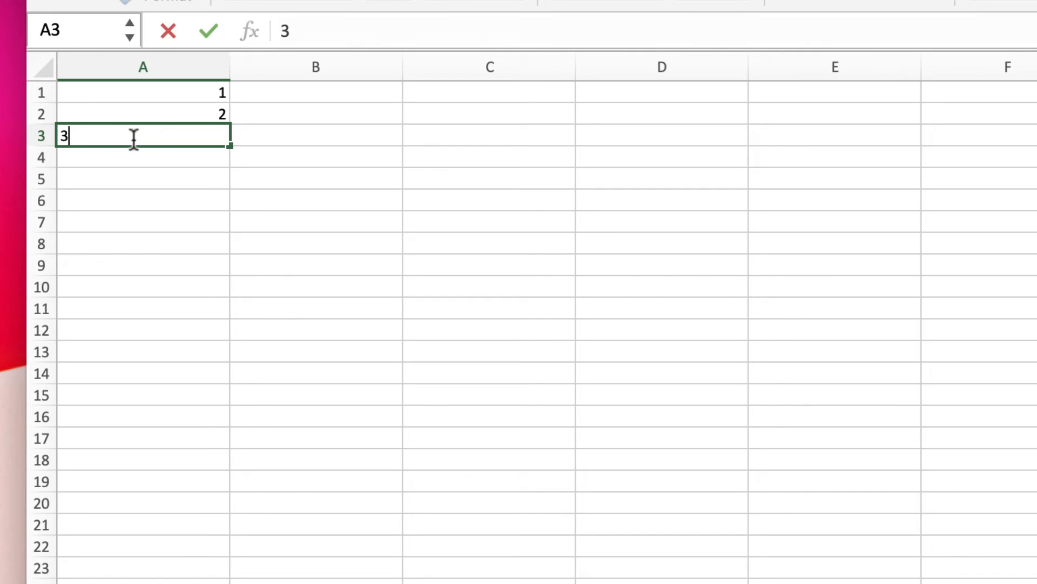
key(Return)
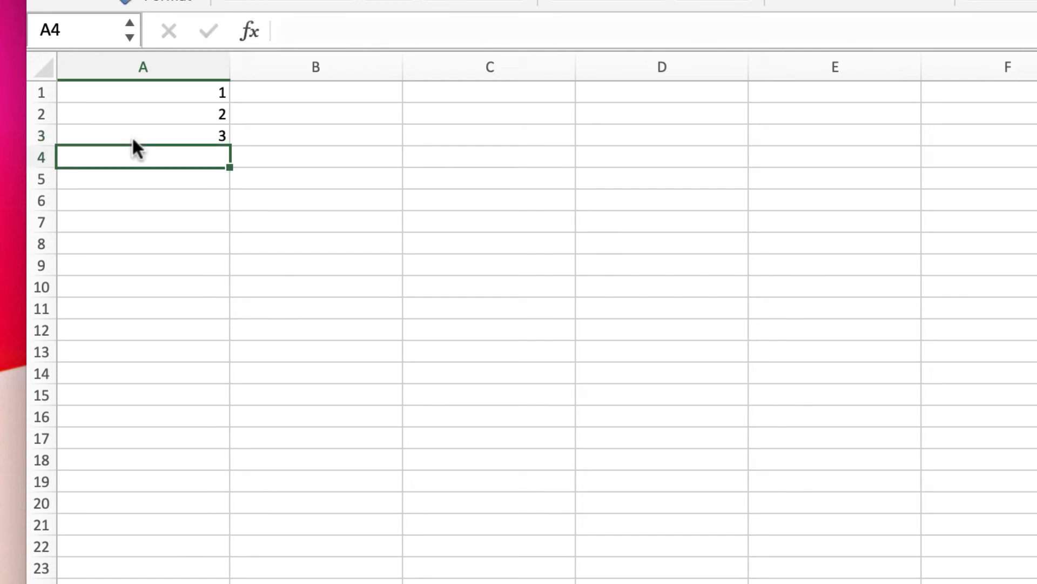
- Select the numbers in A1 to A3 and auto-fill the series down to cell A25
click(164, 94)
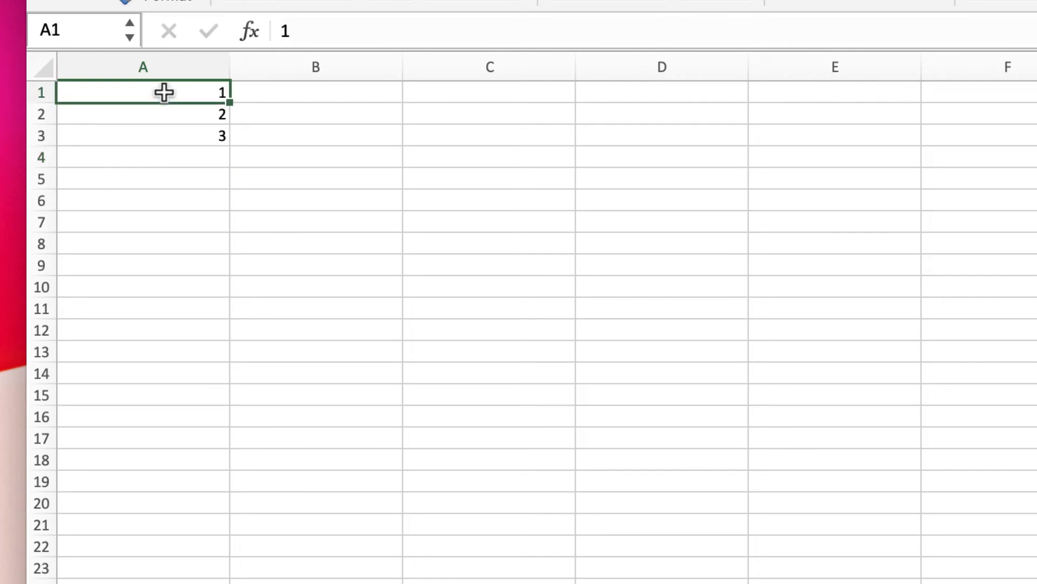
drag(163, 93, 160, 136)
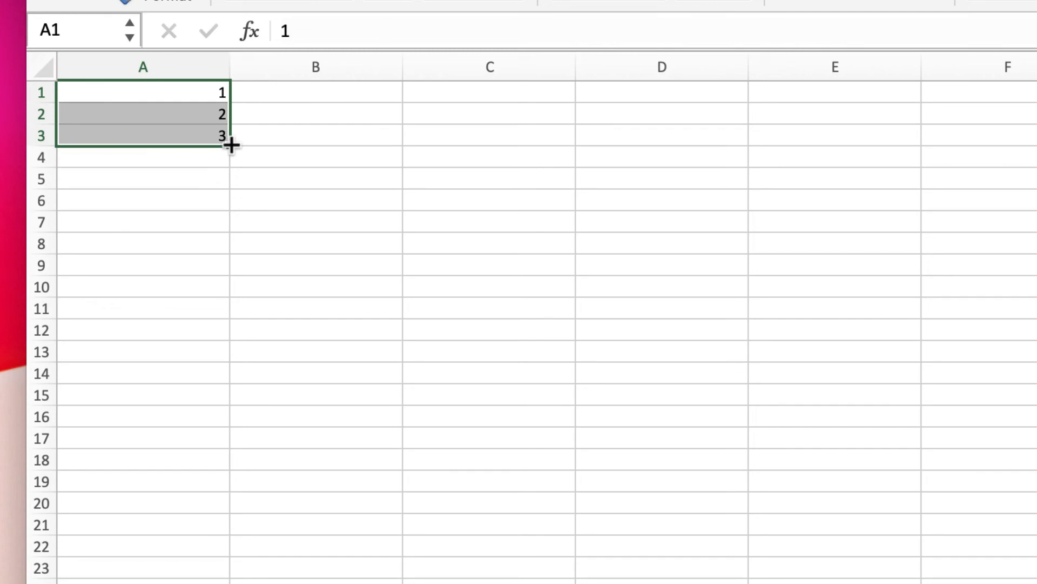
drag(231, 145, 227, 583)
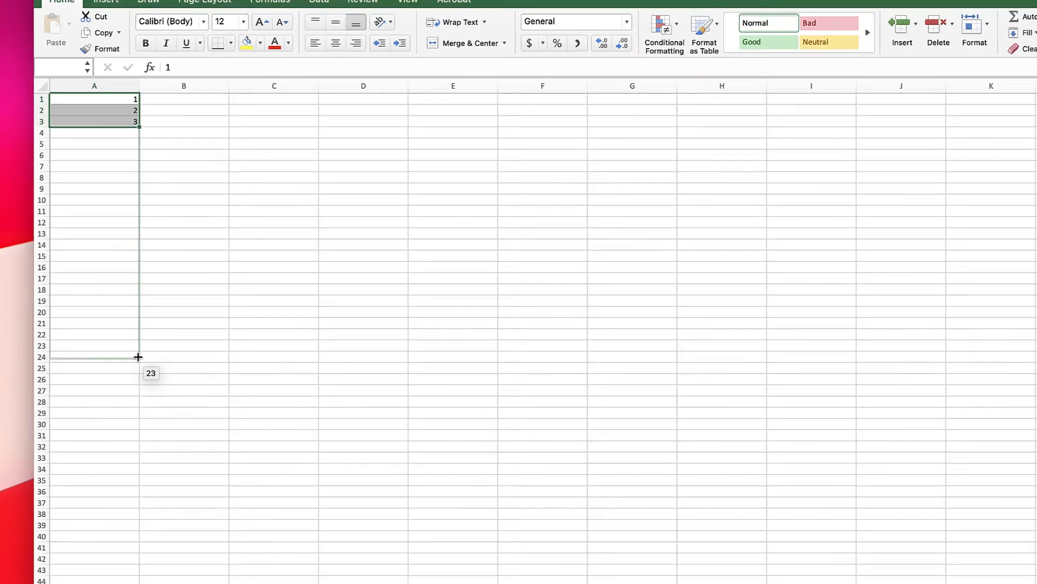
drag(139, 356, 138, 370)
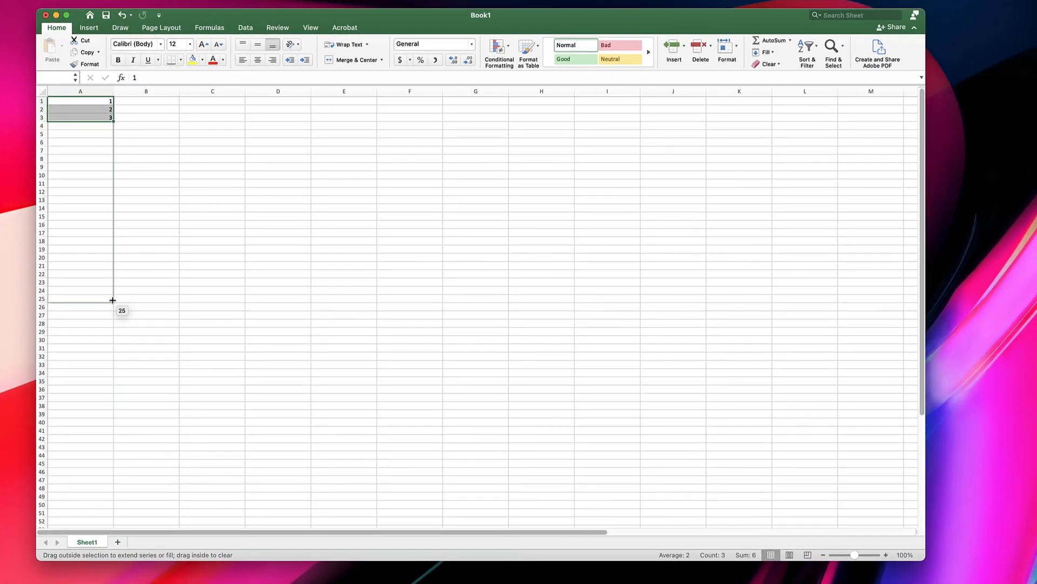
drag(112, 300, 112, 301)
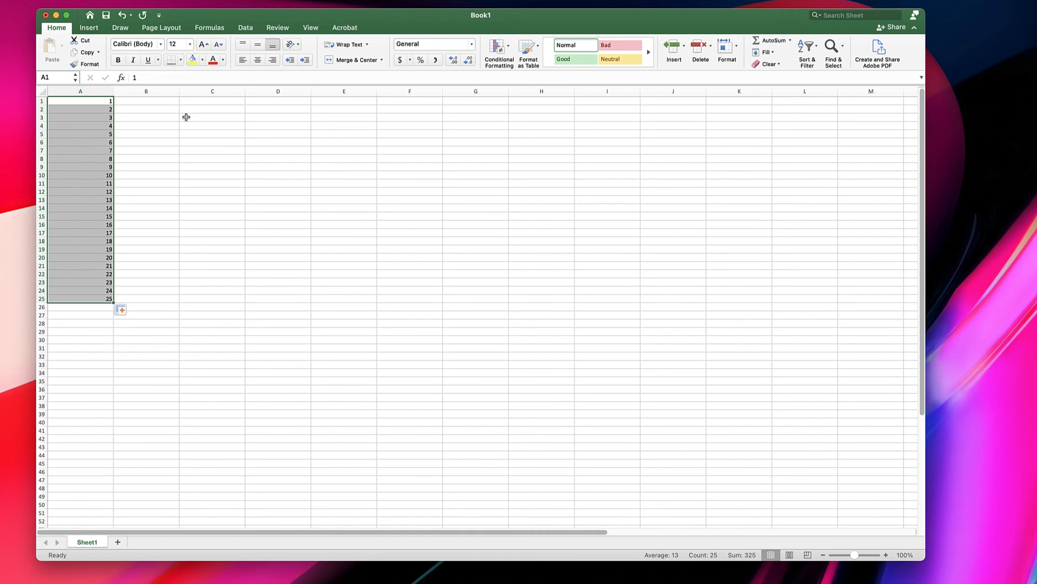
- Enter 5 and 10 in cells B1 and B2 and auto-fill the series down to cell B25
click(165, 103)
text(5)
key(Return)
text(10)
key(Return)
drag(166, 101, 163, 108)
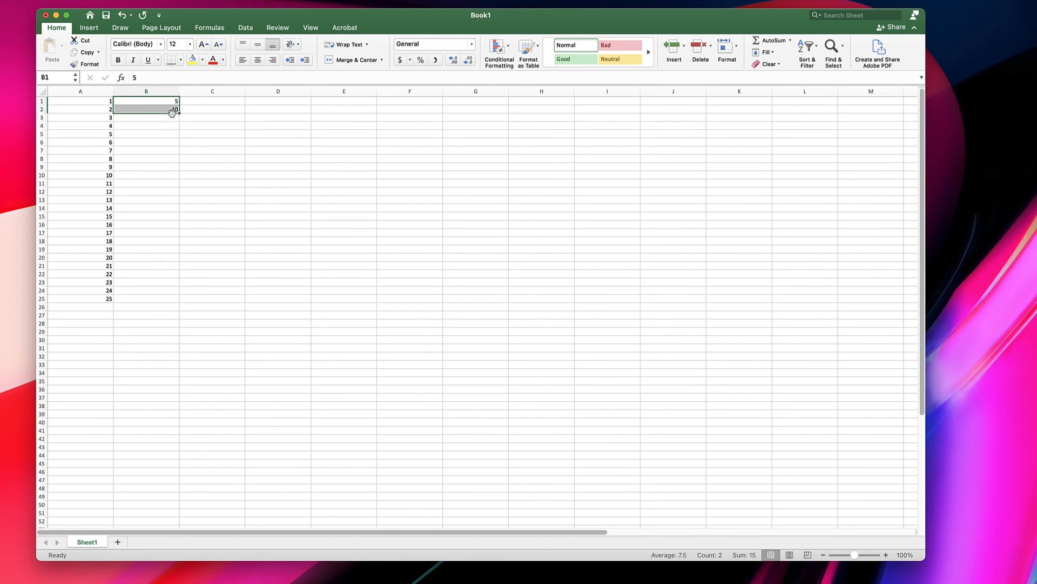
drag(179, 113, 182, 303)
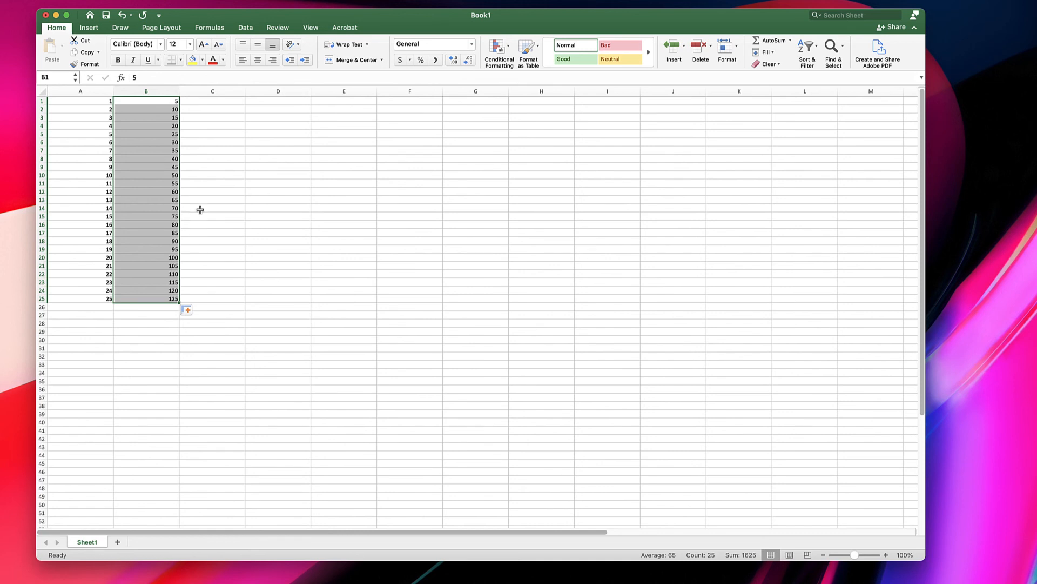
- Enter Monday in cell D1 and auto-fill the days of the week across row 1 to cell J1
click(264, 102)
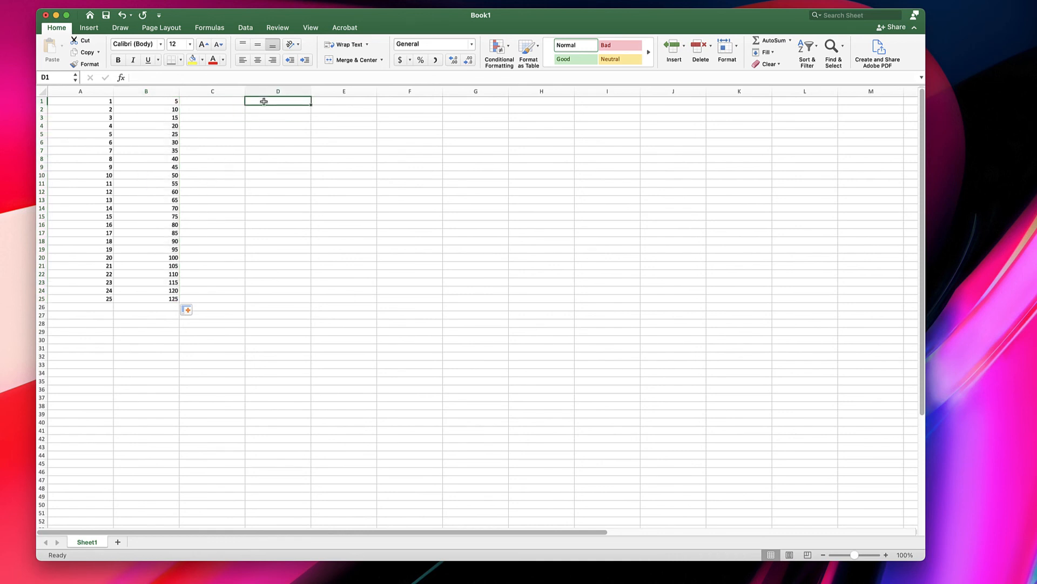
text(Monday)
key(Return)
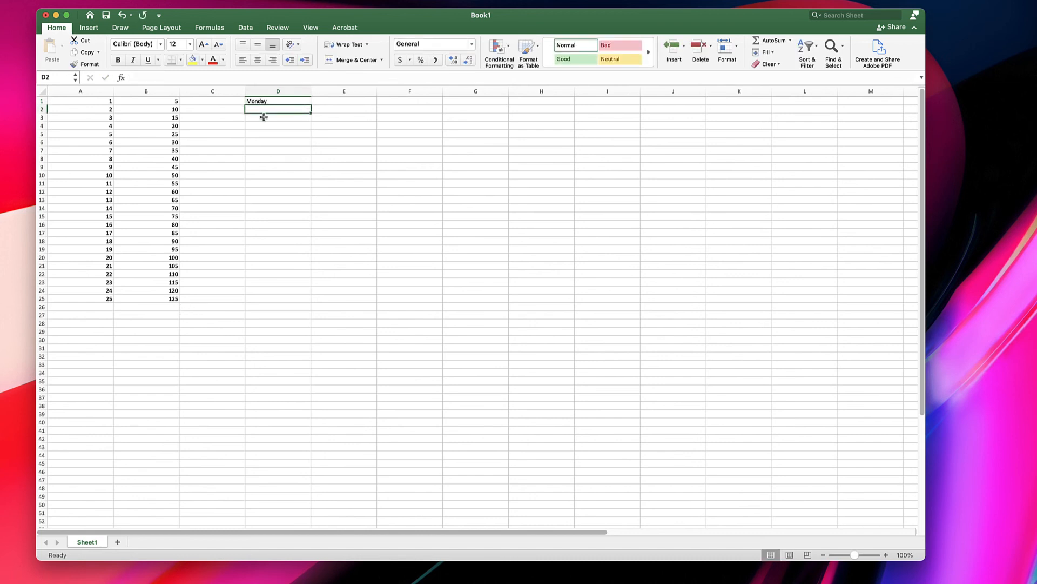
click(268, 101)
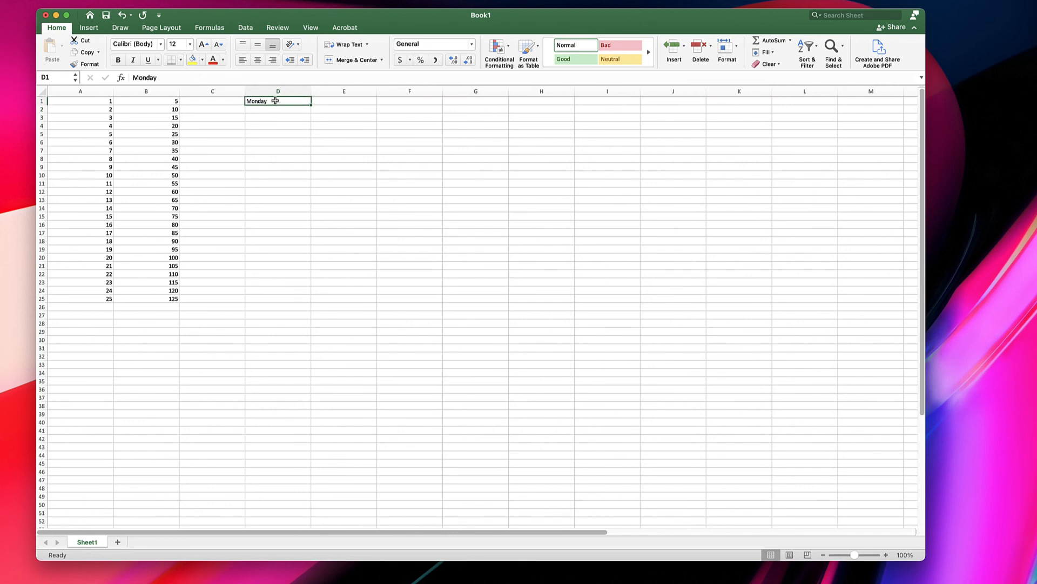
drag(310, 104, 684, 103)
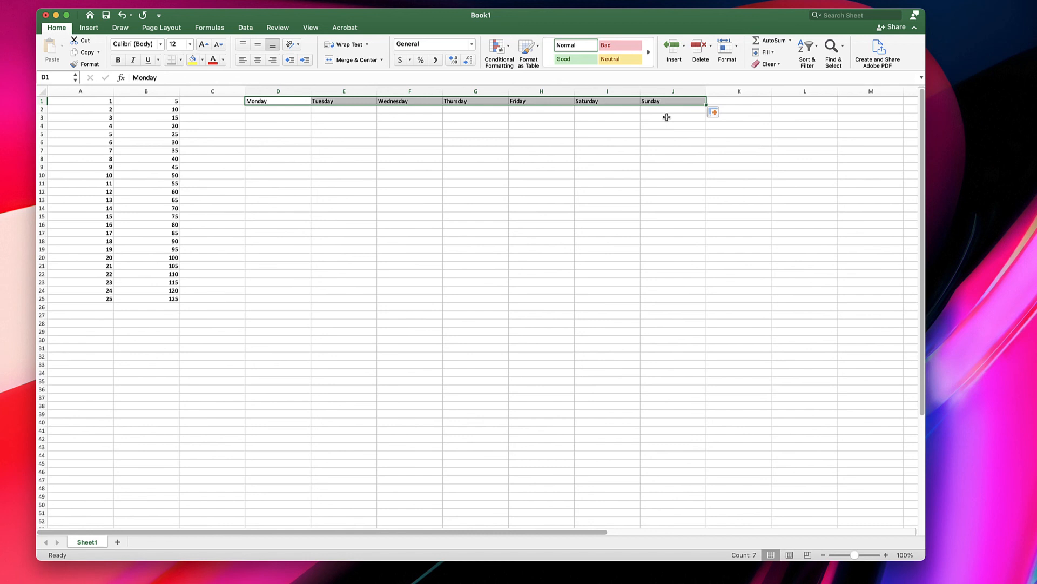
key(super+z)
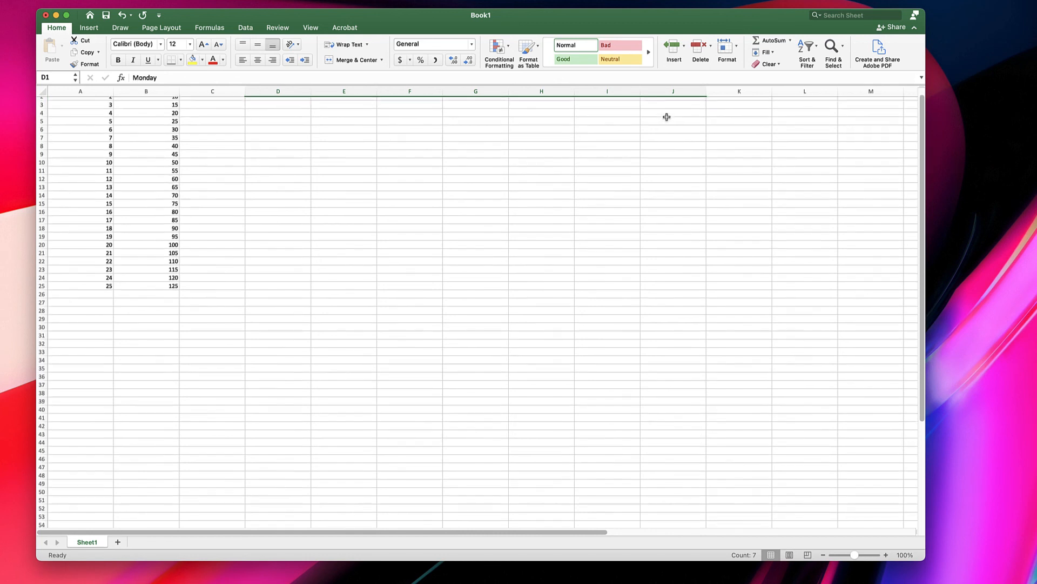
key(super+y)
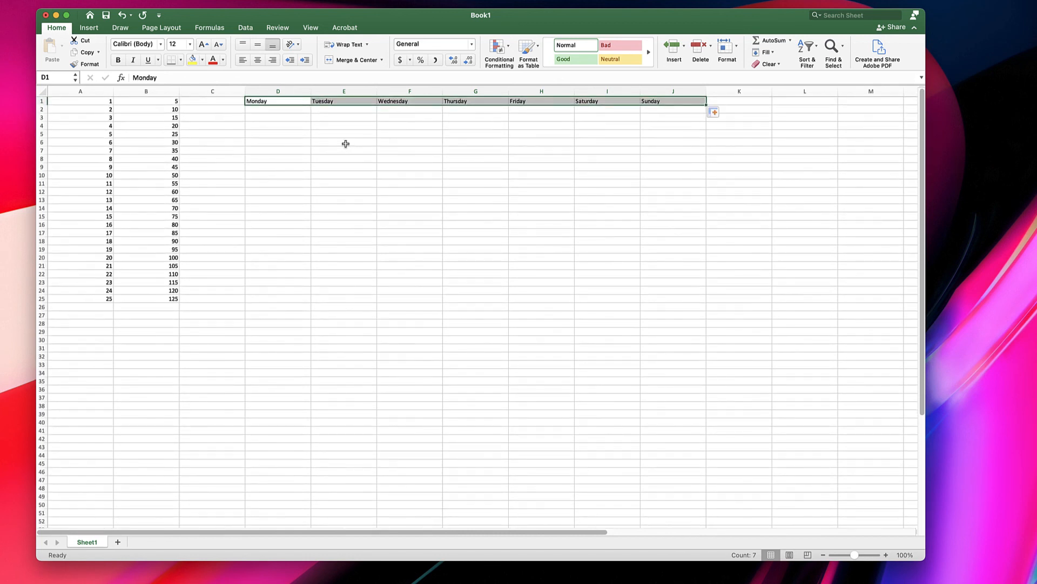
- Enter apple, pear and grape in cells D4 to D6 and auto-fill the repeating list down to cell D26
click(293, 126)
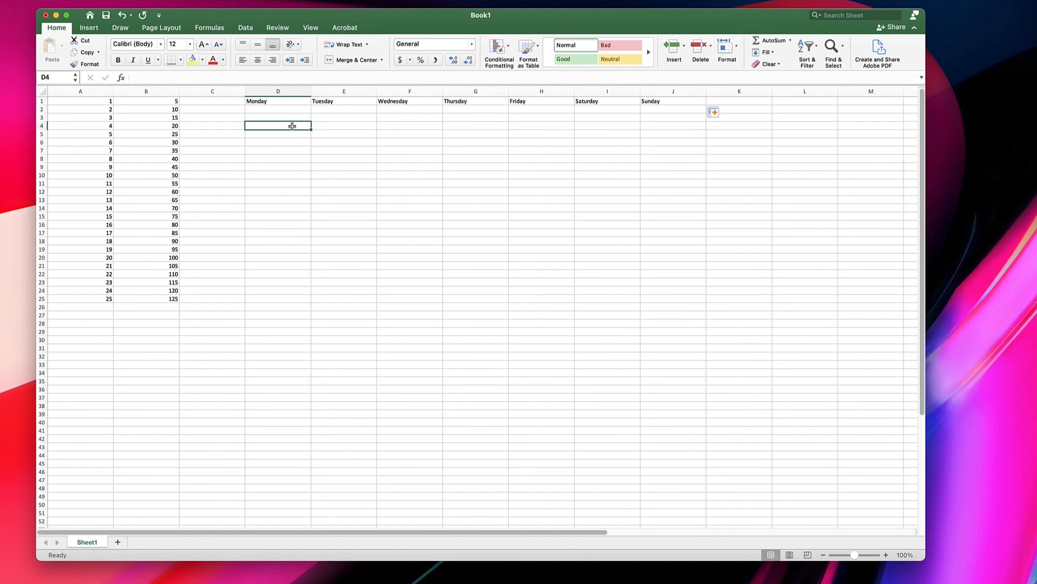
text(apple)
key(Return)
text(pear)
key(Return)
text(grape)
key(Return)
drag(292, 126, 299, 315)
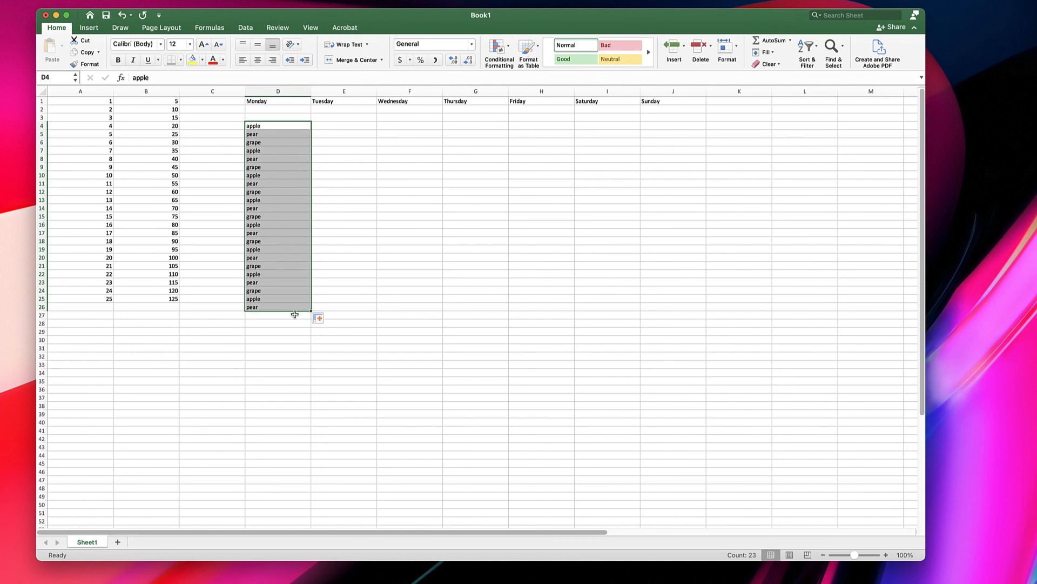
- View the Auto Fill options for the fruit list without choosing one, and select the days in cells D1 to J1
click(327, 319)
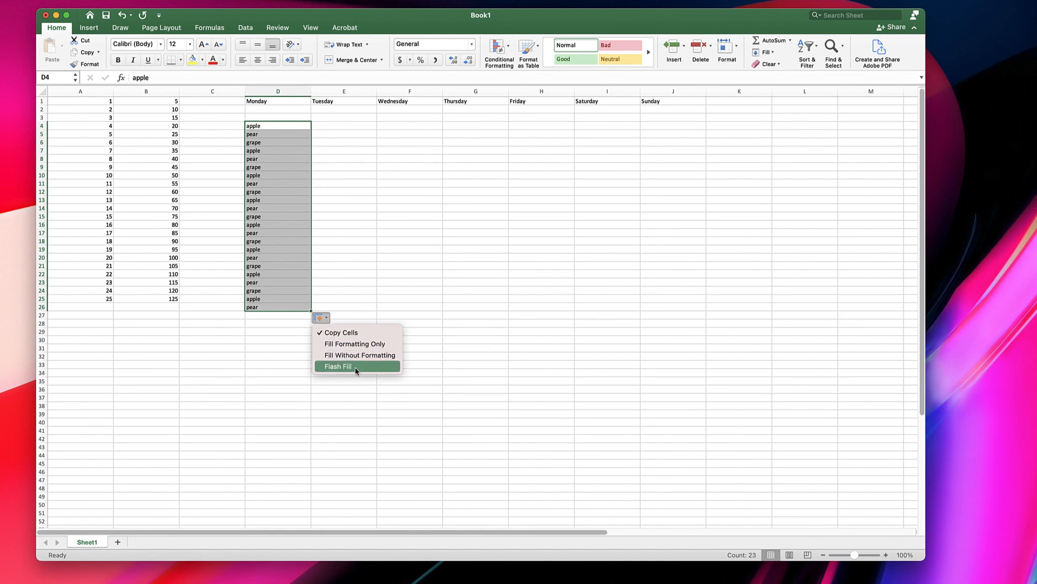
click(424, 189)
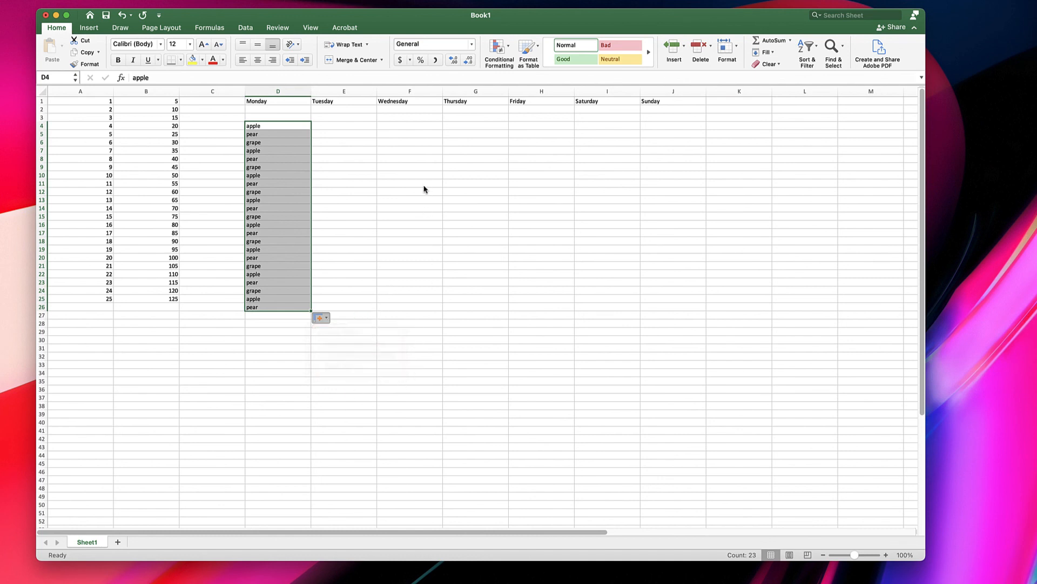
drag(291, 101, 670, 102)
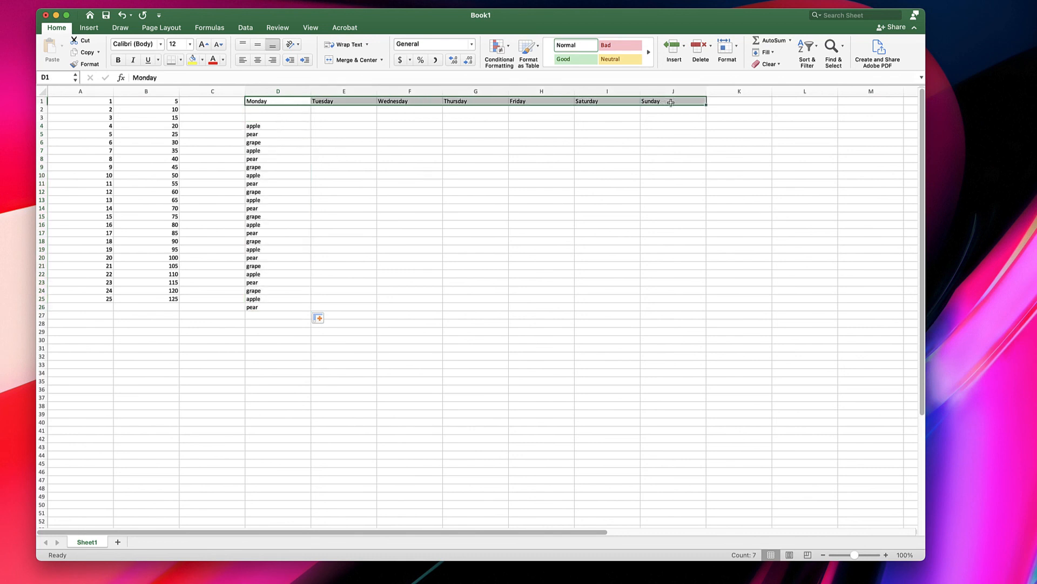
- Enter Monday in cell F4 and auto-fill down to cell F24, using the Copy Cells option to repeat the same day
click(413, 125)
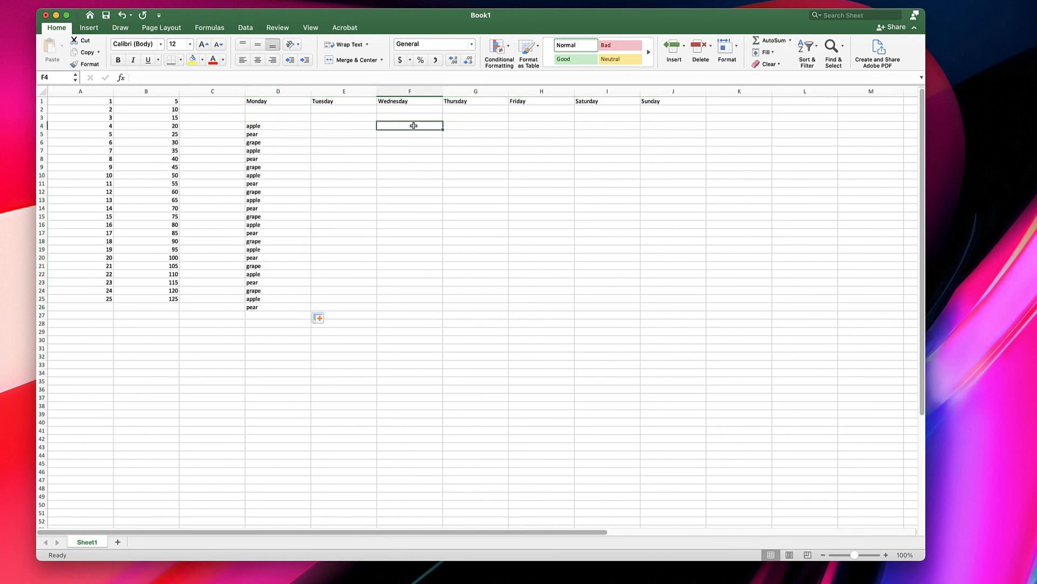
text(Monday)
key(Return)
click(413, 126)
drag(443, 130, 442, 301)
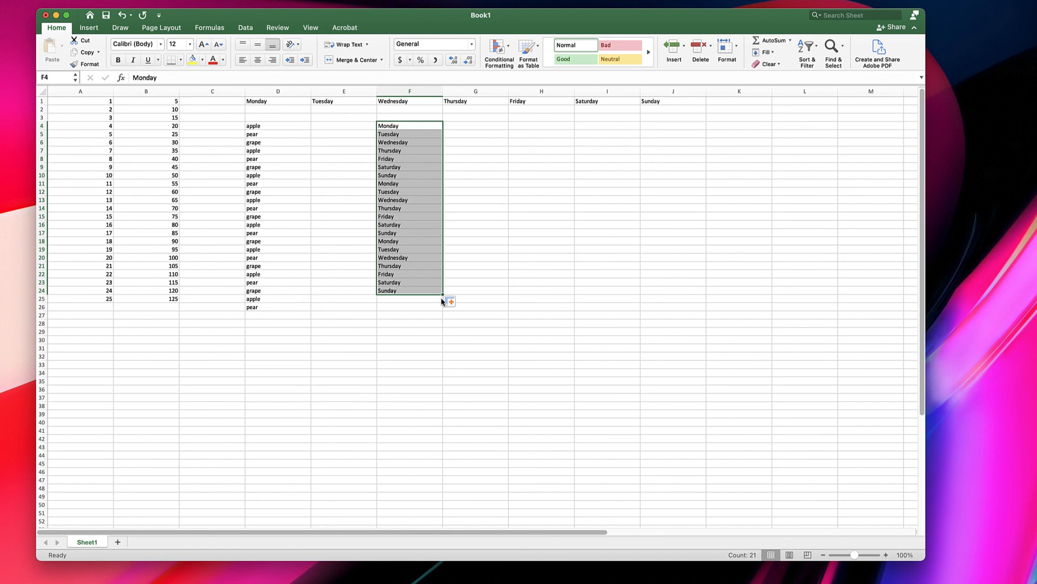
click(454, 302)
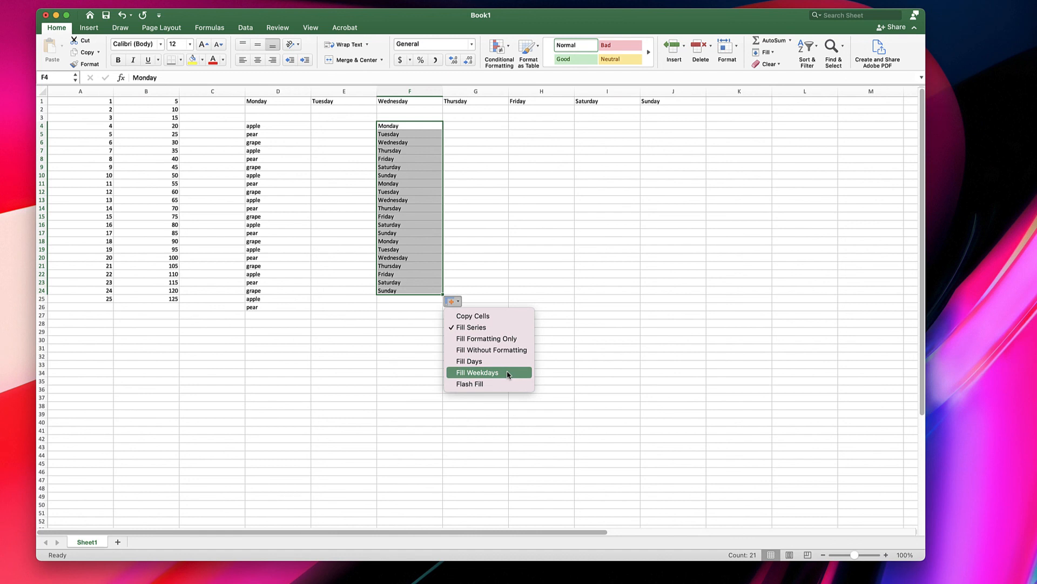
click(489, 318)
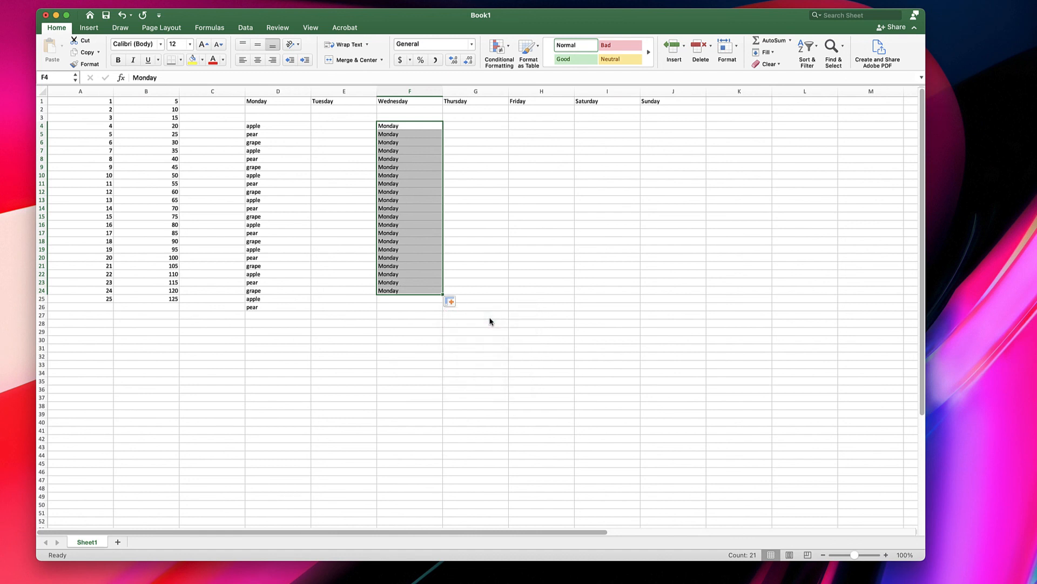